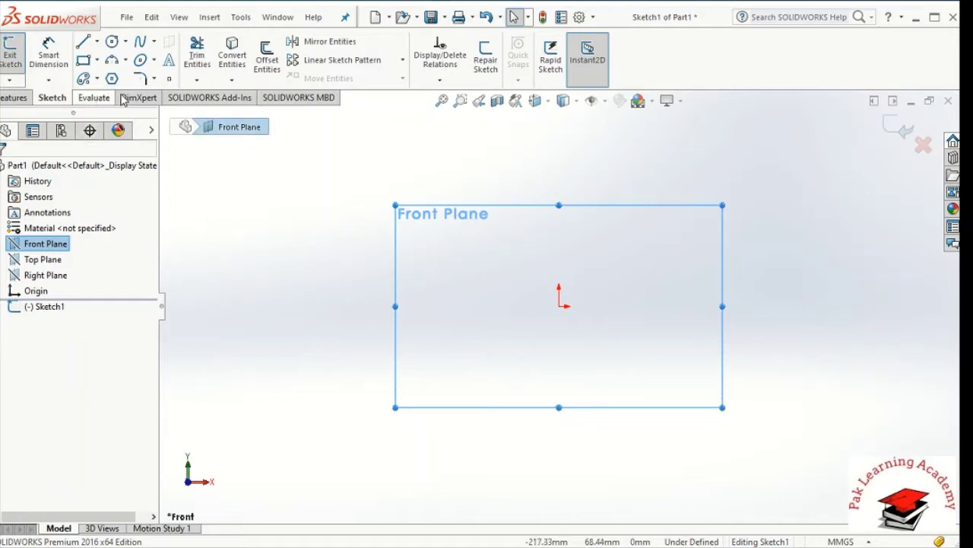
# - Sketch a corner rectangle about 63 mm wide and 53 mm high, starting at the origin and extending up and to the right
pyautogui.click(83, 60)
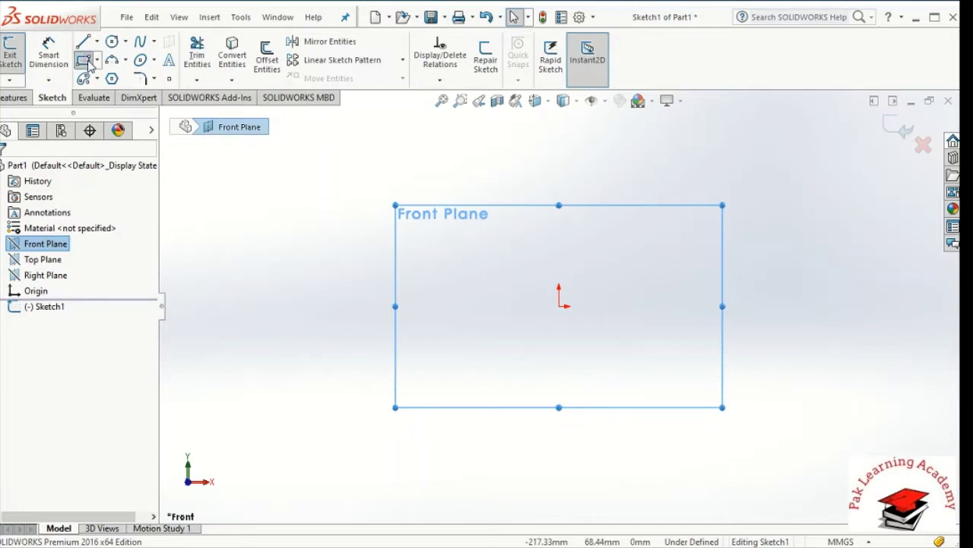
pyautogui.click(559, 305)
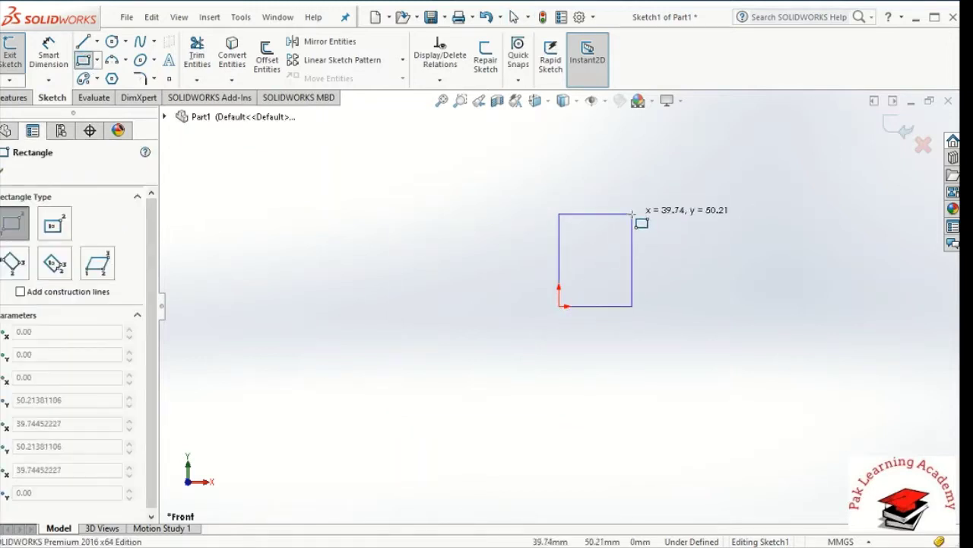
pyautogui.click(675, 208)
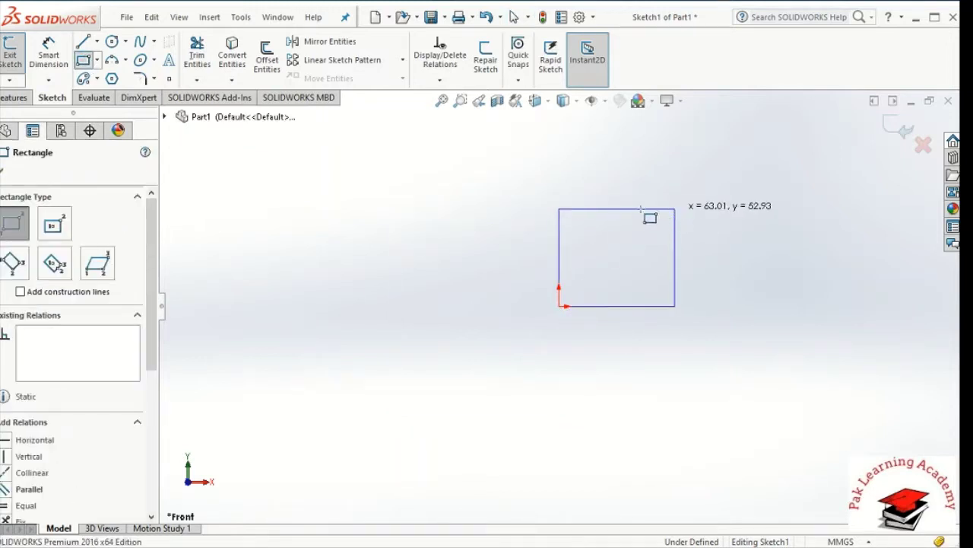
pyautogui.press('Escape')
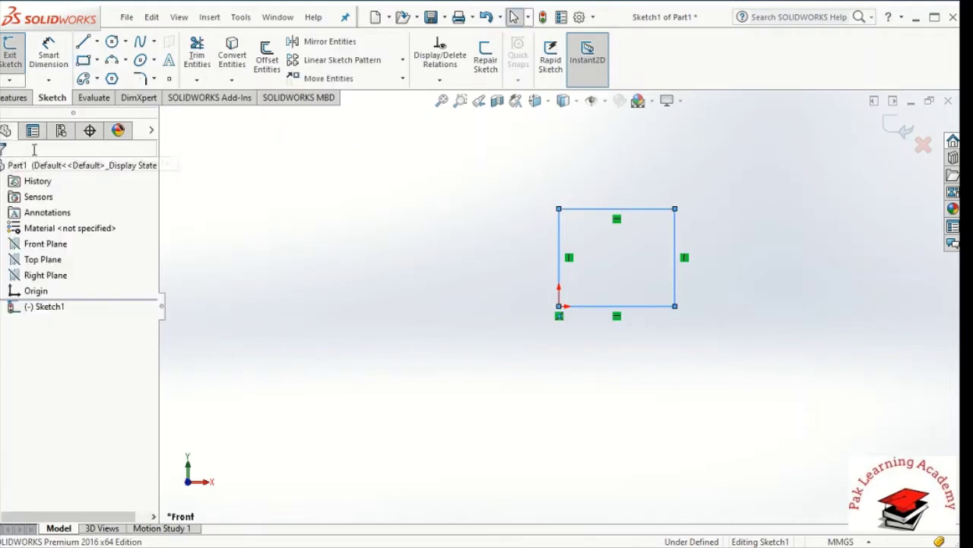
# - Sketch a circle to the left of the rectangle, centred about 103 mm left of and 41 mm above the origin
pyautogui.click(112, 41)
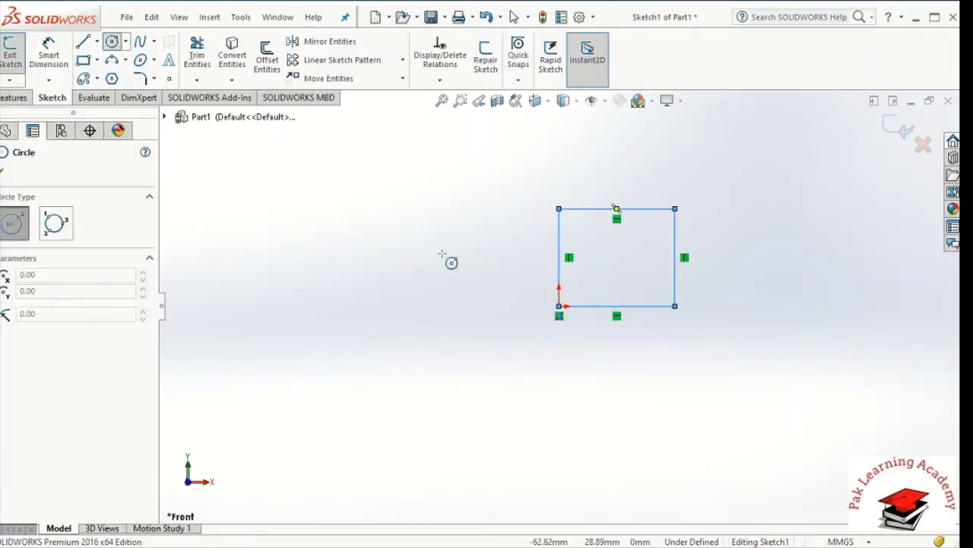
pyautogui.click(370, 230)
pyautogui.click(309, 288)
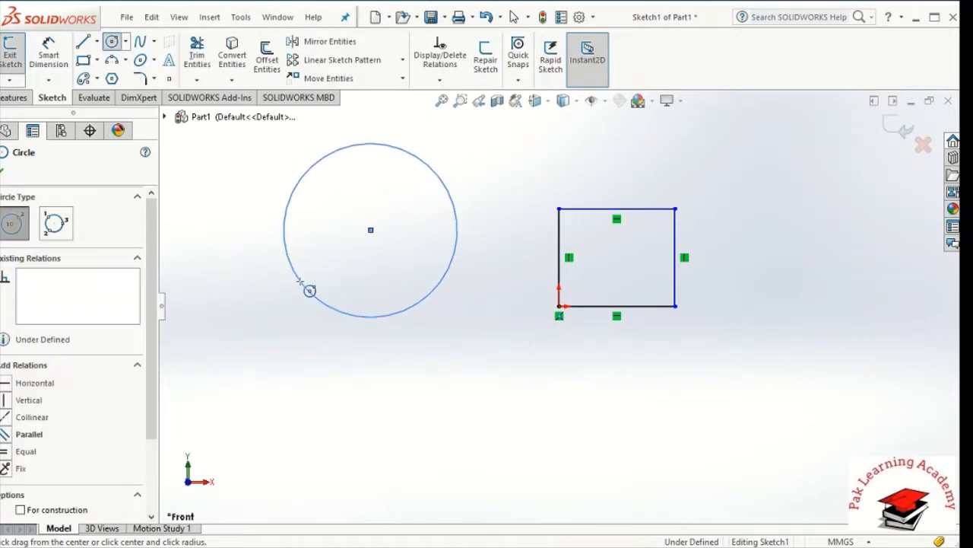
pyautogui.press('Escape')
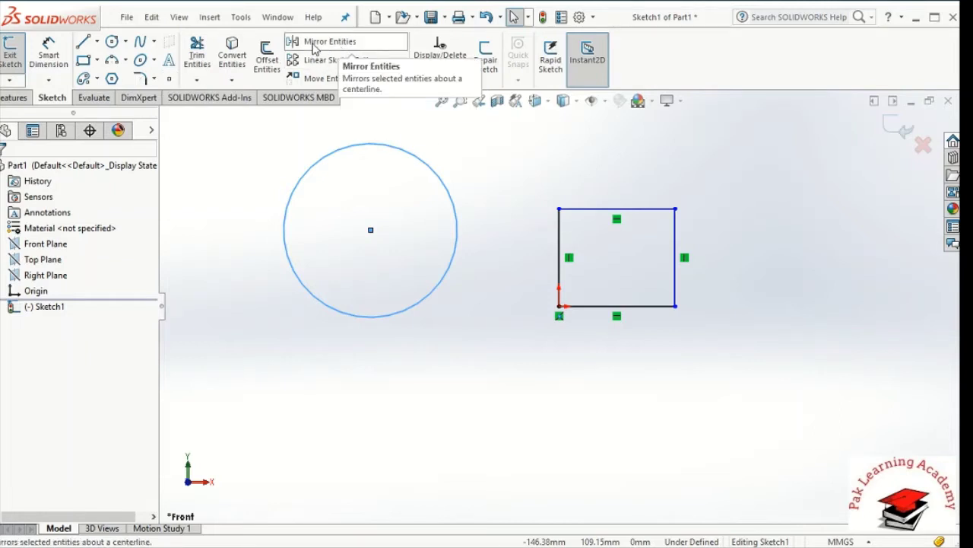
# - Start an Offset Entities operation on the circle with an offset distance of 20 mm
pyautogui.click(265, 65)
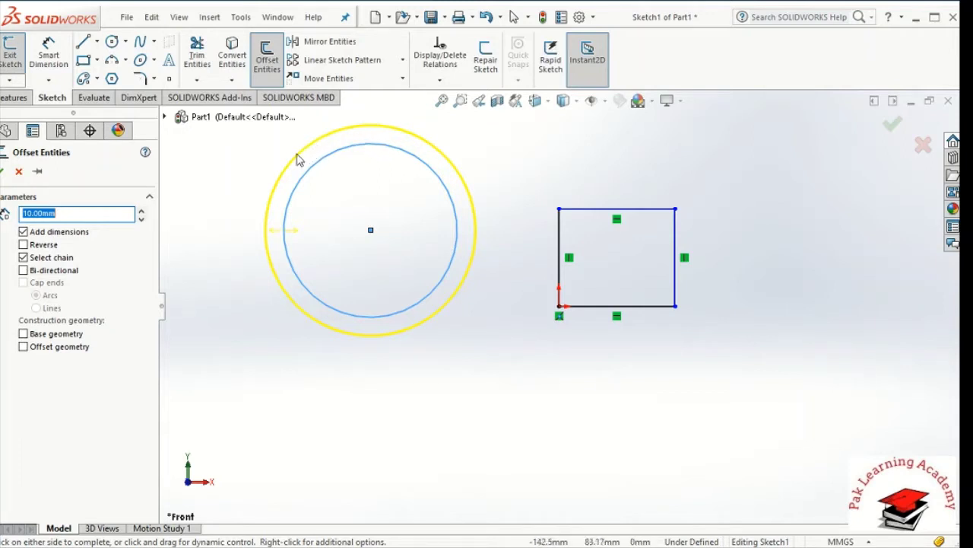
pyautogui.click(142, 219)
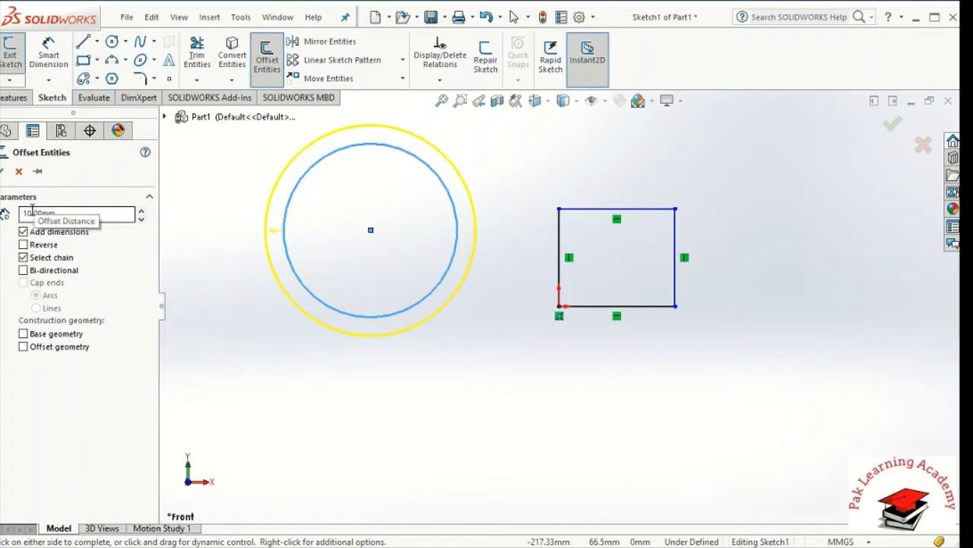
pyautogui.moveTo(34, 210); pyautogui.dragTo(9, 215)
pyautogui.write('2')
pyautogui.press('Return')
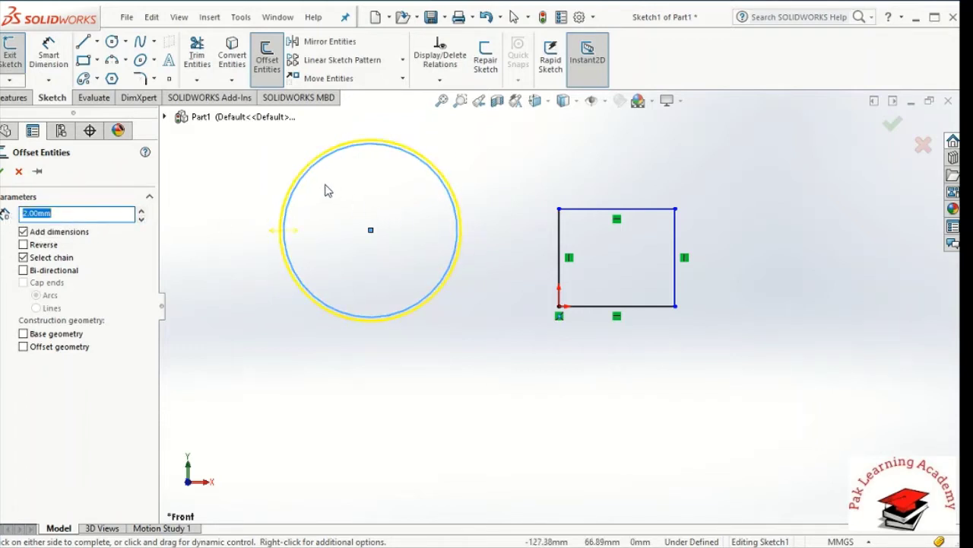
pyautogui.write('20')
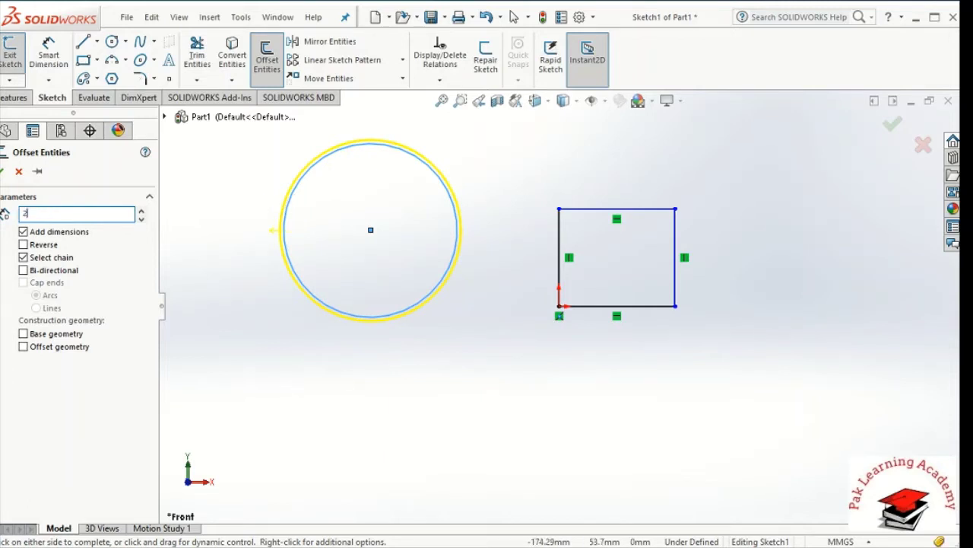
pyautogui.press('Return')
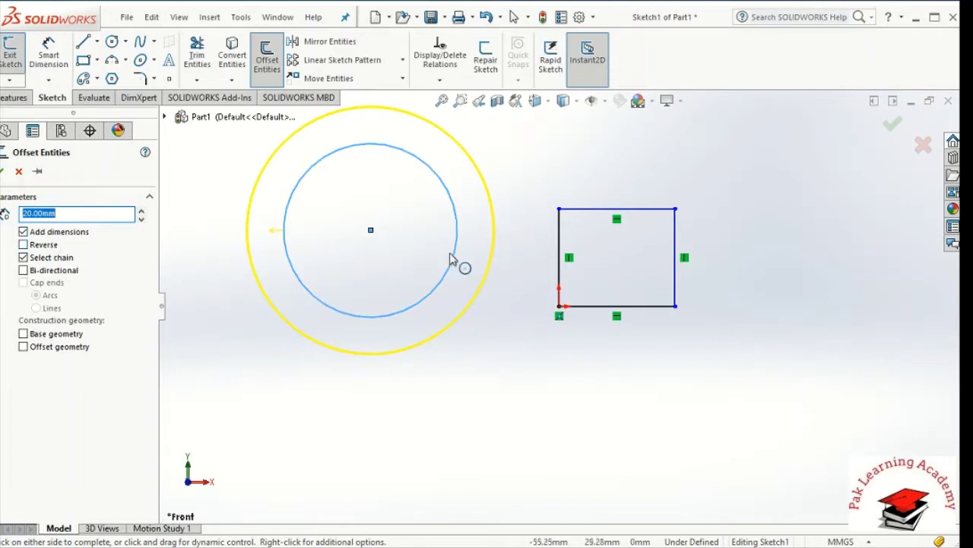
# - Make the offset bi-directional and include the rectangle's chain of lines in it
pyautogui.click(28, 246)
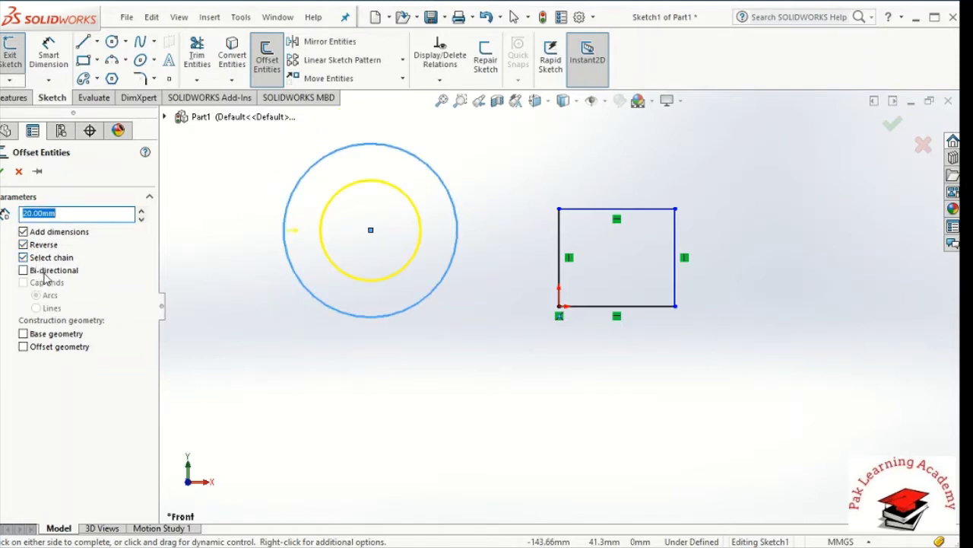
pyautogui.click(44, 274)
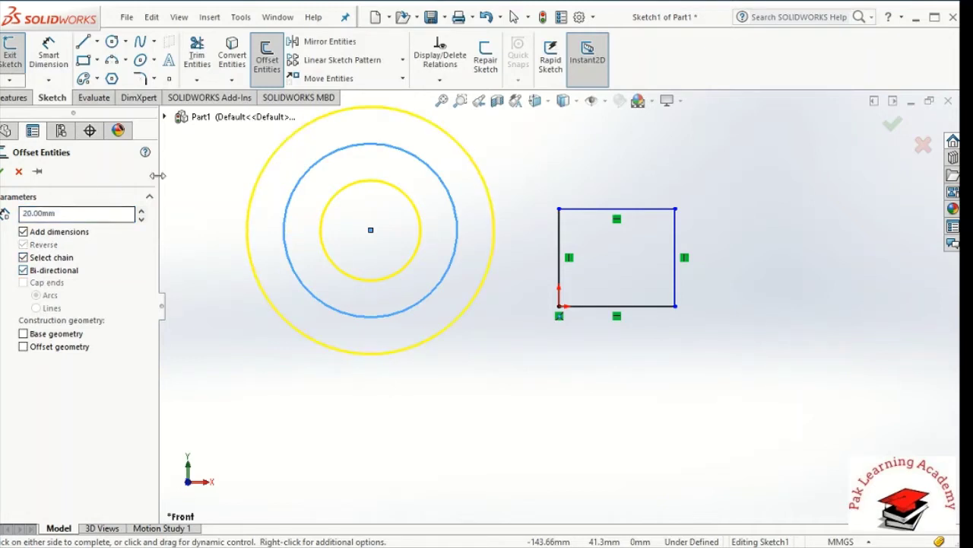
pyautogui.click(570, 259)
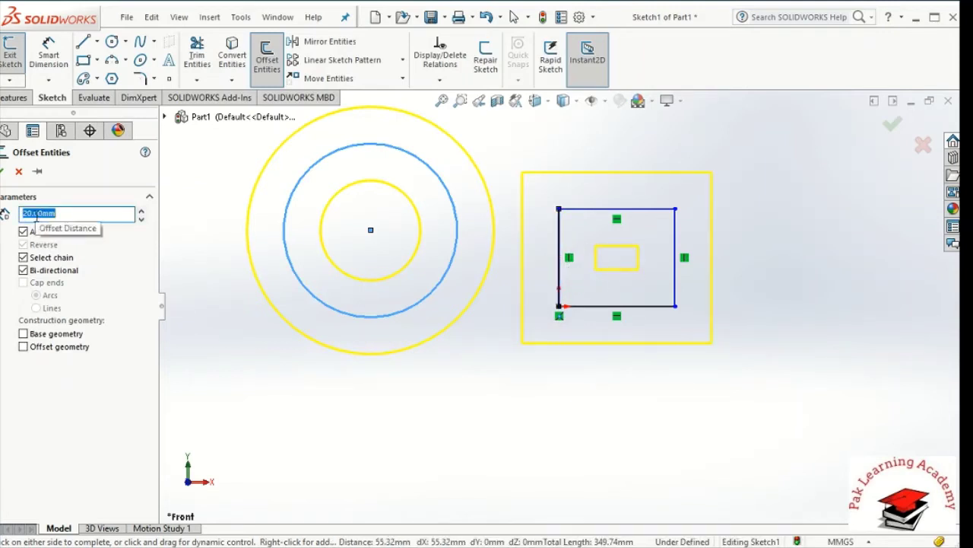
# - Set the offset distance to 10 mm and create the offsets of the circle and rectangle
pyautogui.write('10')
pyautogui.press('Return')
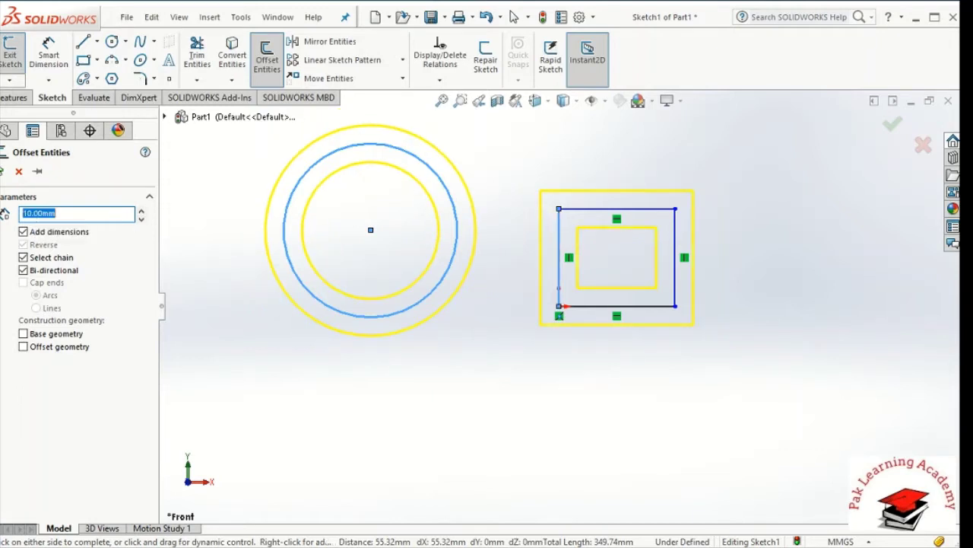
pyautogui.click(2, 173)
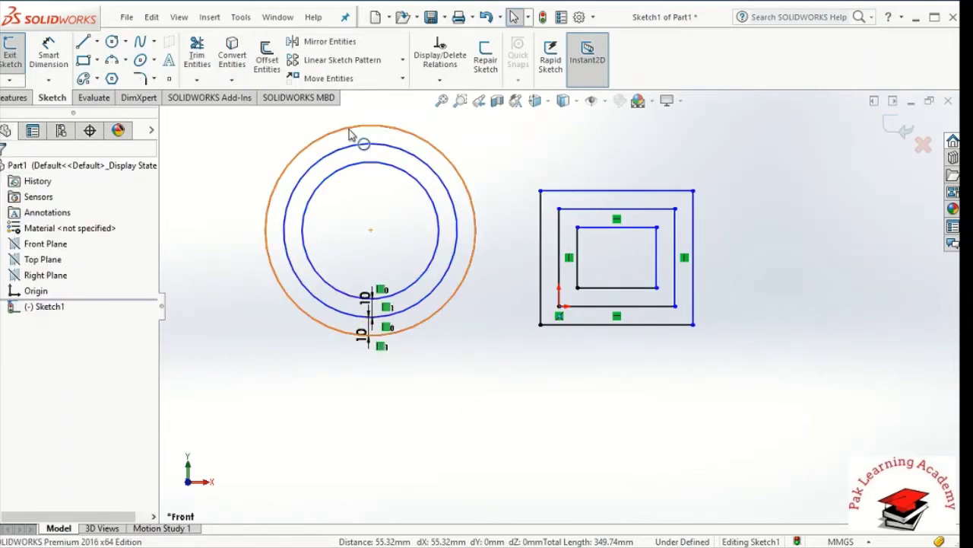
# - Start a sketch text reading "SOLIDWORKS" along the top line of the outermost rectangle
pyautogui.click(170, 64)
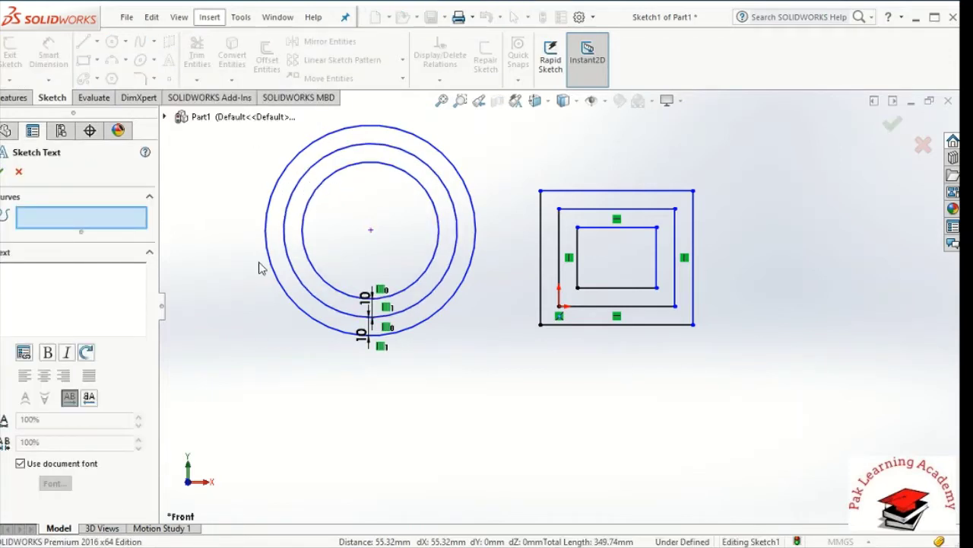
pyautogui.click(647, 194)
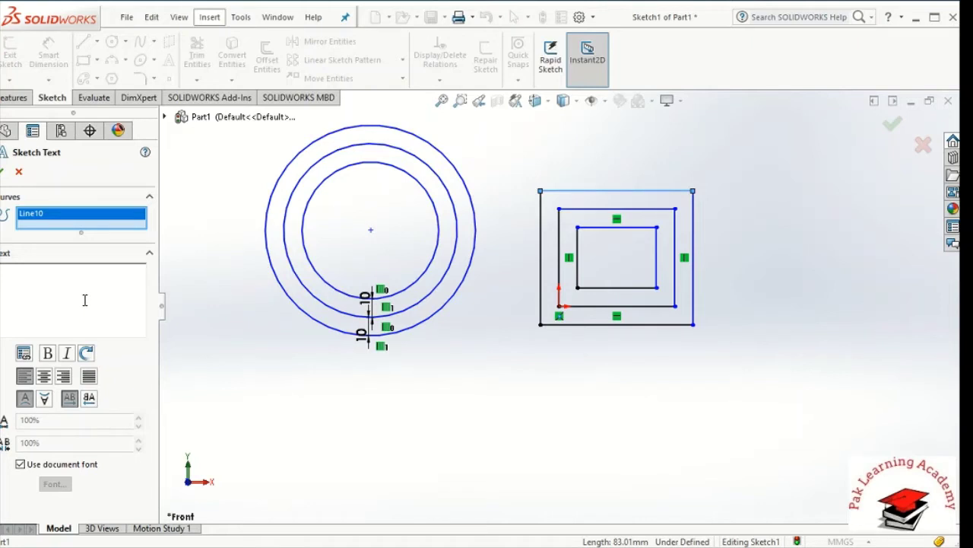
pyautogui.write('SOLIDWO')
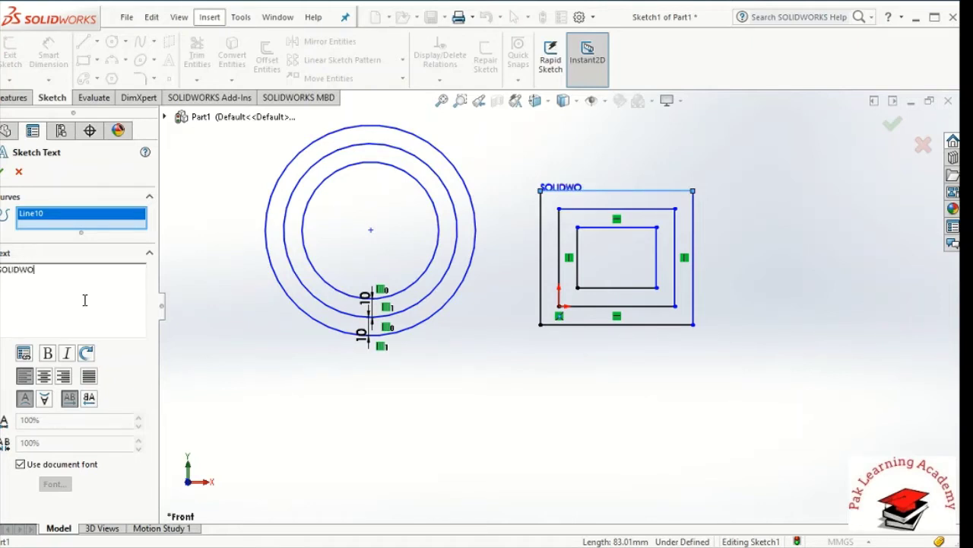
pyautogui.write('RKS')
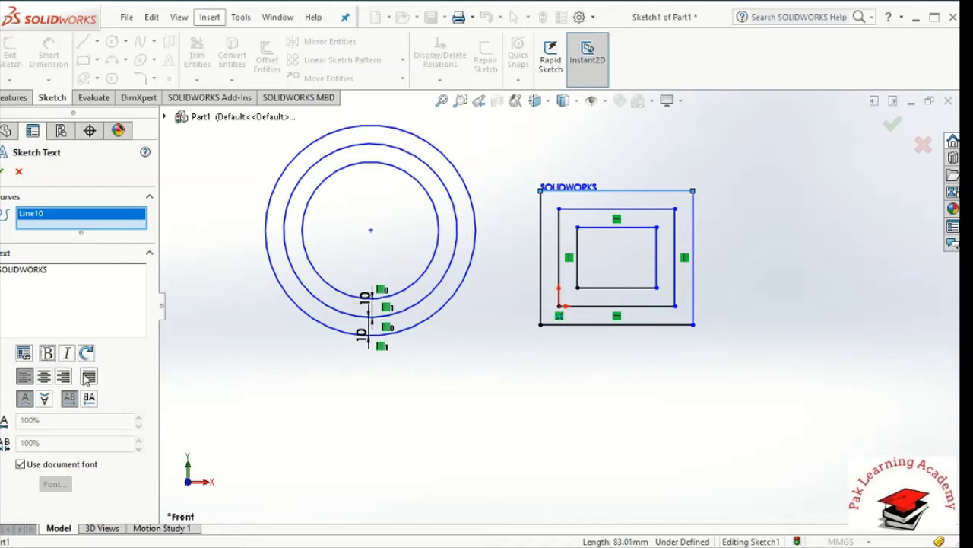
# - Stop using the document font for the rectangle's text and set its font height to 5 mm
pyautogui.click(21, 465)
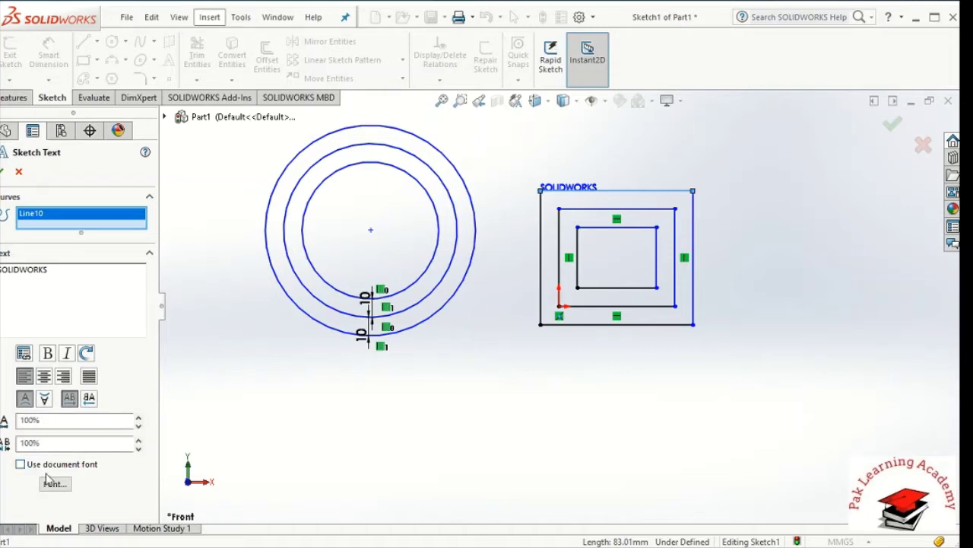
pyautogui.click(51, 482)
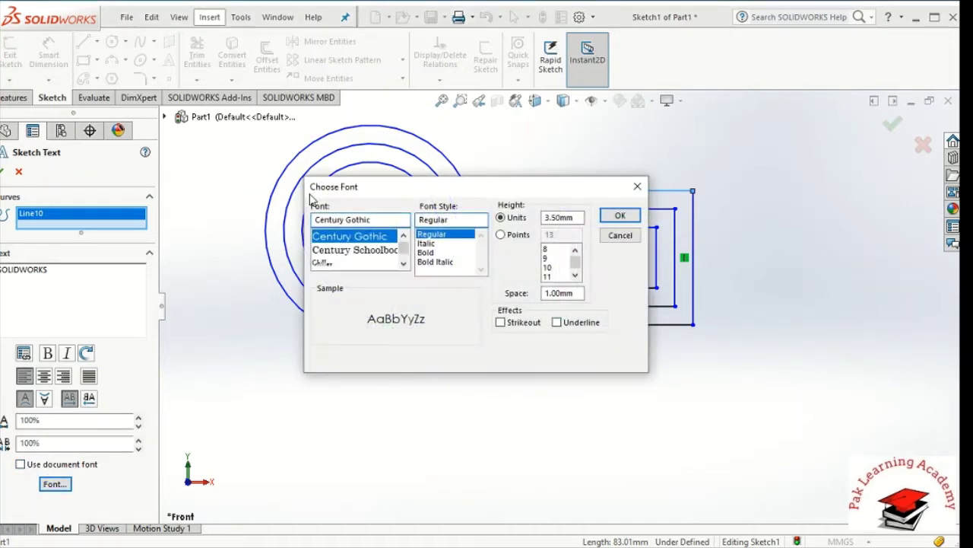
pyautogui.moveTo(403, 246); pyautogui.dragTo(402, 304)
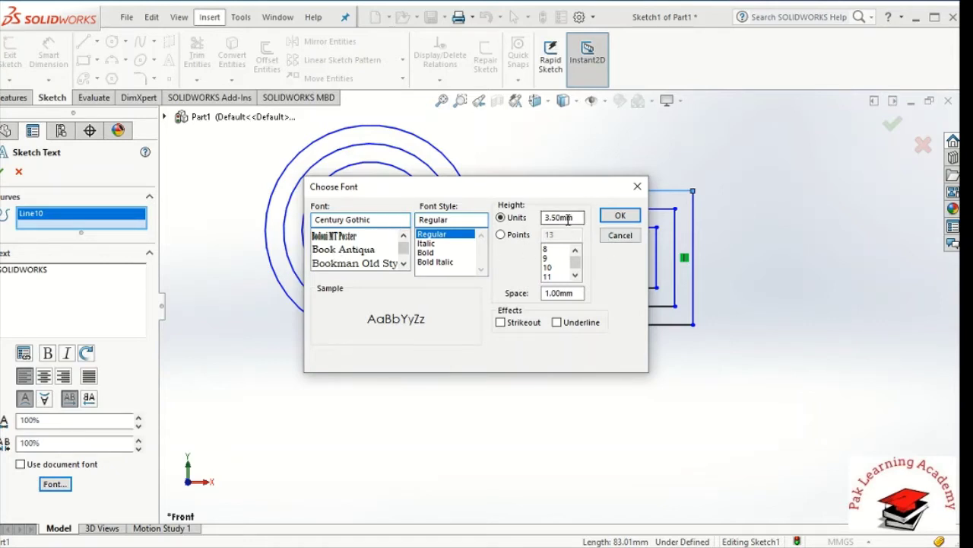
pyautogui.moveTo(566, 217); pyautogui.dragTo(487, 271)
pyautogui.write('5')
pyautogui.click(619, 216)
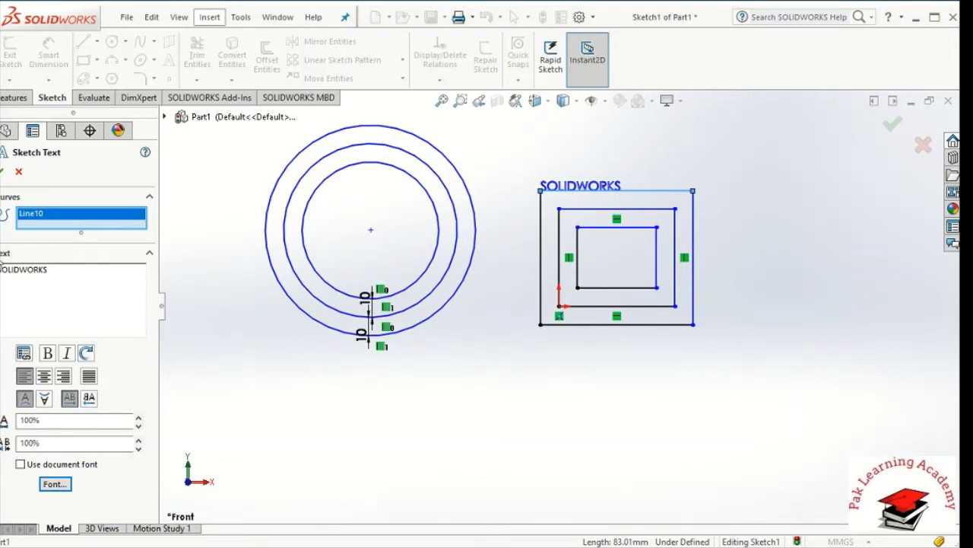
# - Centre the text on the rectangle's top line and set its width factor to 150%
pyautogui.click(44, 376)
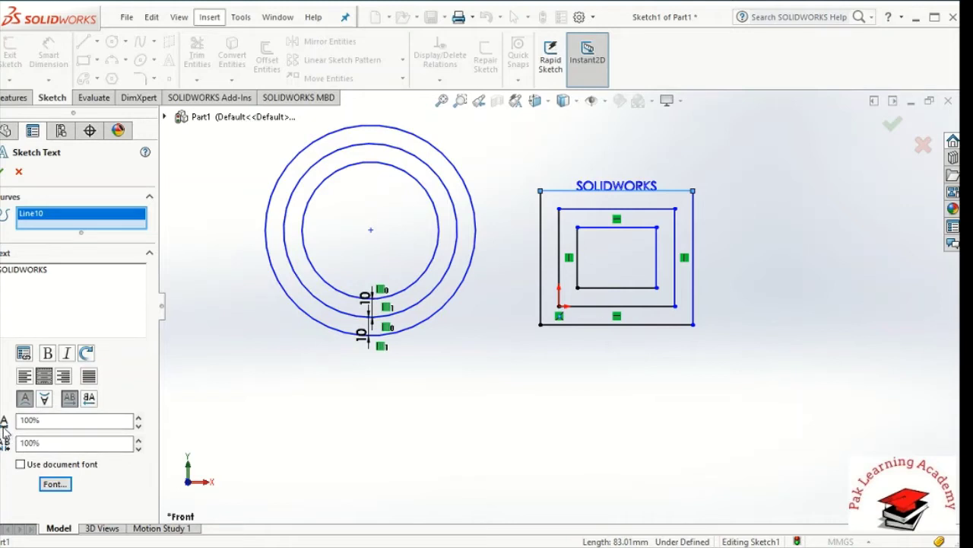
pyautogui.click(138, 419)
pyautogui.click(139, 418)
pyautogui.click(138, 418)
pyautogui.click(139, 418)
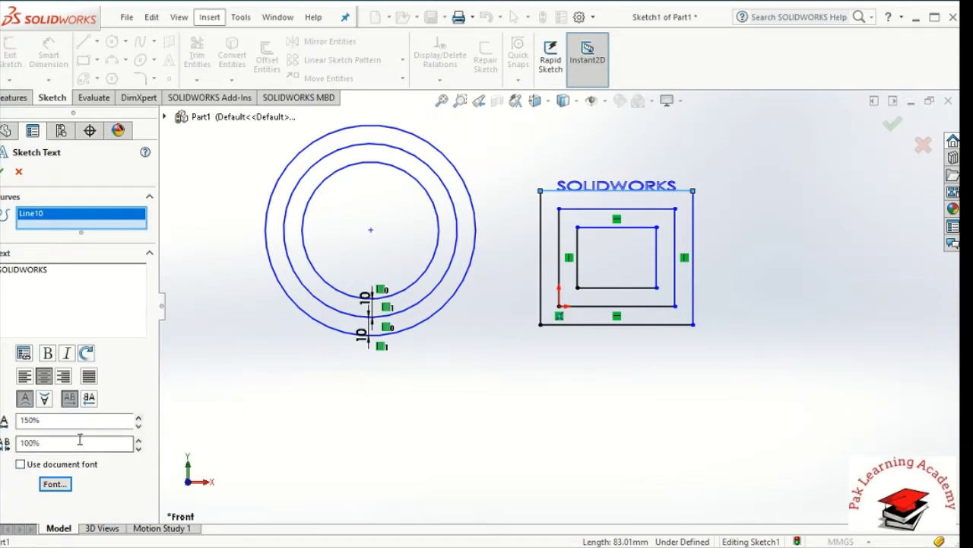
# - Set the text's character spacing to 130% and accept the sketch text
pyautogui.click(139, 440)
pyautogui.click(139, 440)
pyautogui.click(139, 440)
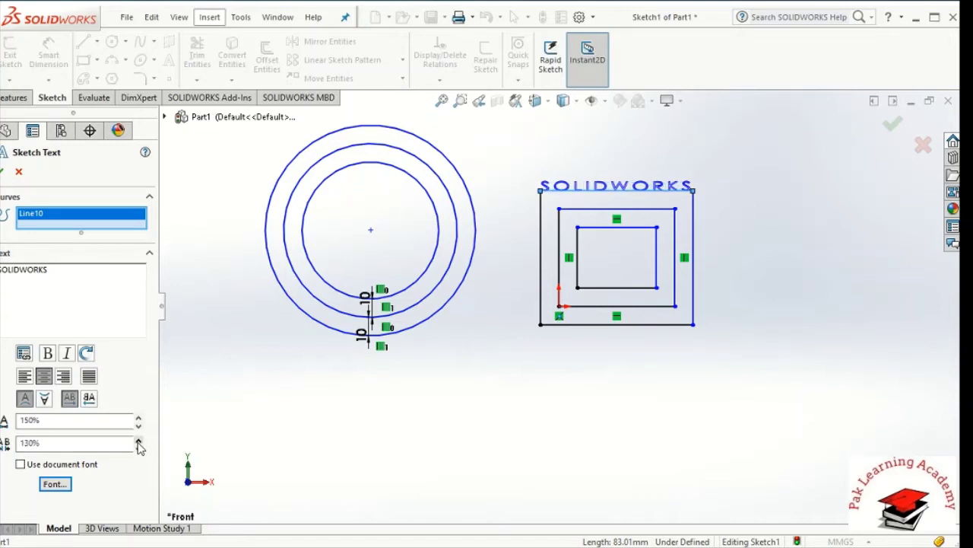
pyautogui.click(4, 172)
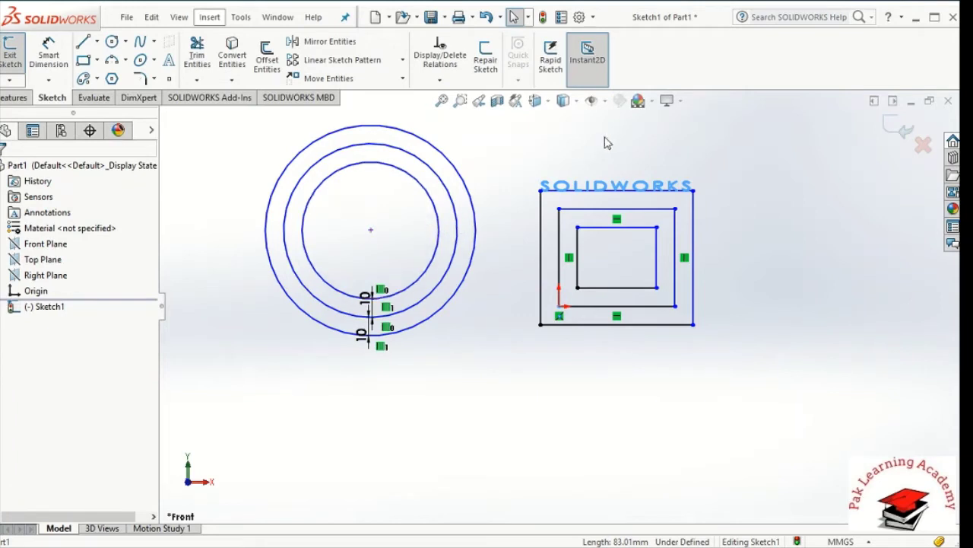
# - Start a second sketch text reading "SOLIDWORKS" along the outermost circle
pyautogui.click(170, 61)
pyautogui.click(368, 127)
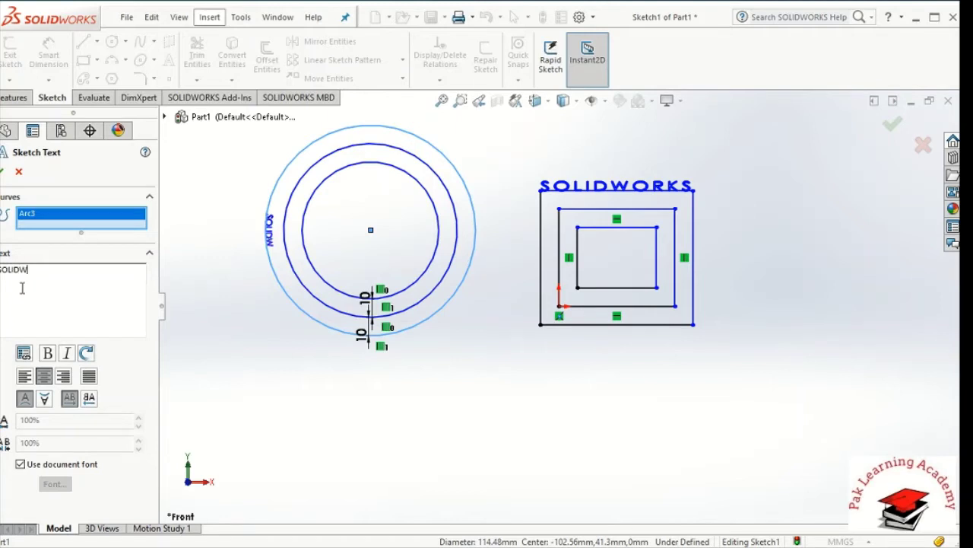
pyautogui.write('RKS')
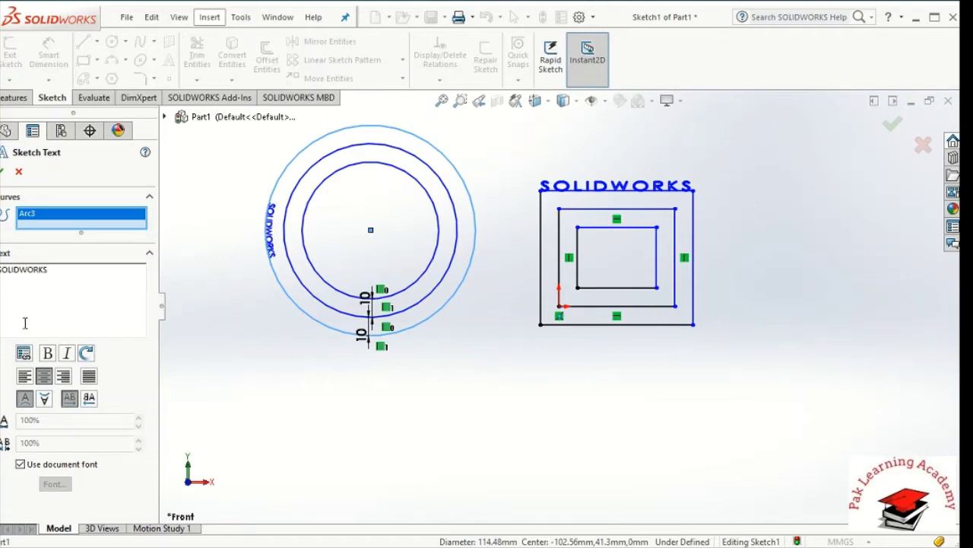
# - Stop using the document font for the circle's text and set its font height to 10 mm
pyautogui.click(43, 466)
pyautogui.click(54, 483)
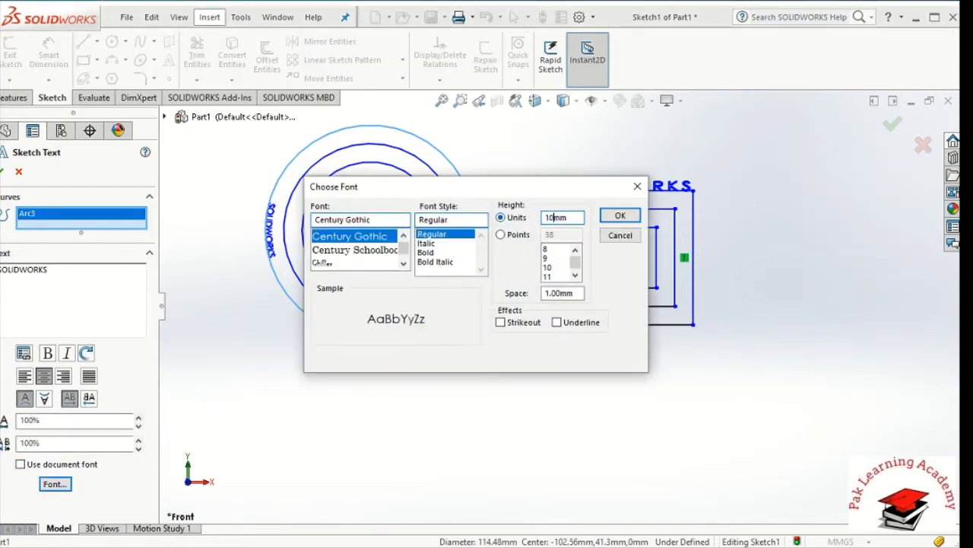
pyautogui.click(621, 216)
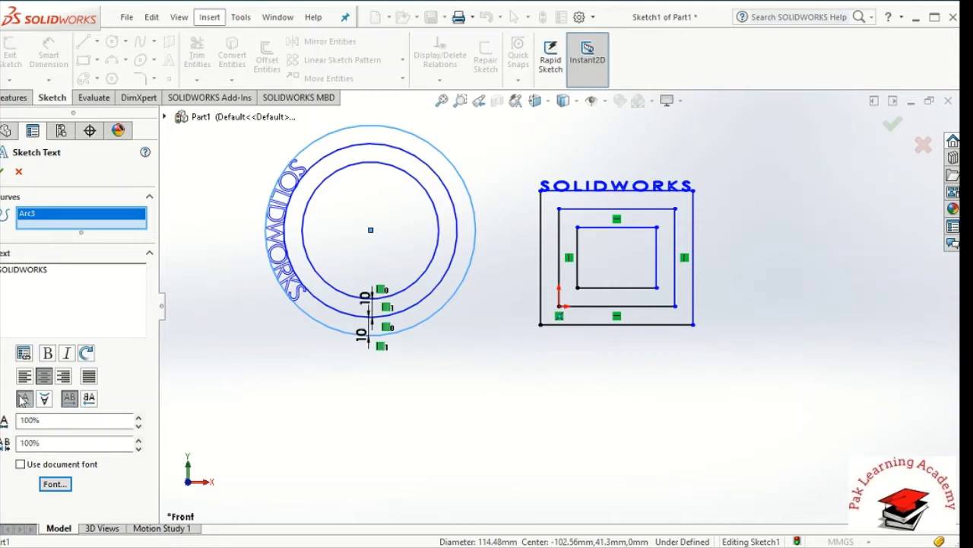
# - Try the vertical flip on the circle's text and return it to its original orientation
pyautogui.click(43, 400)
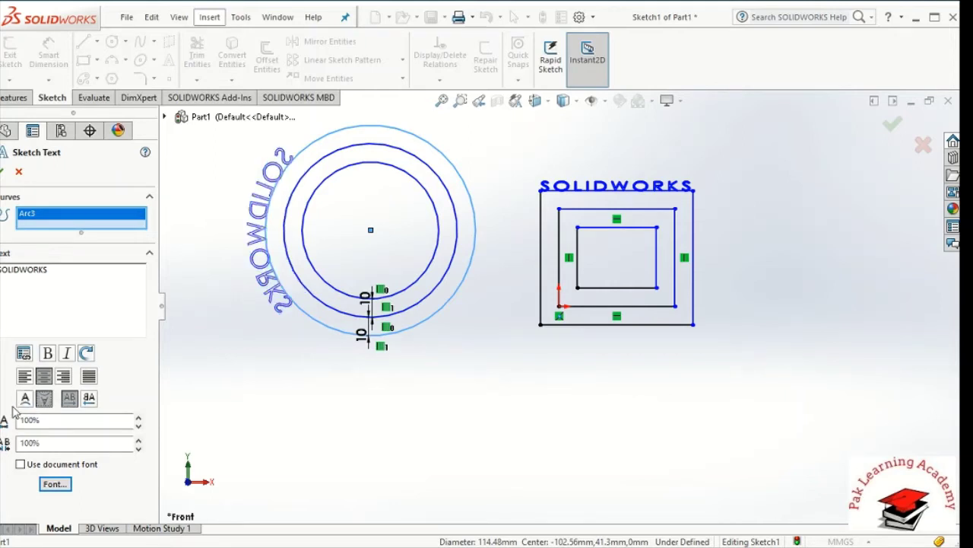
pyautogui.click(28, 403)
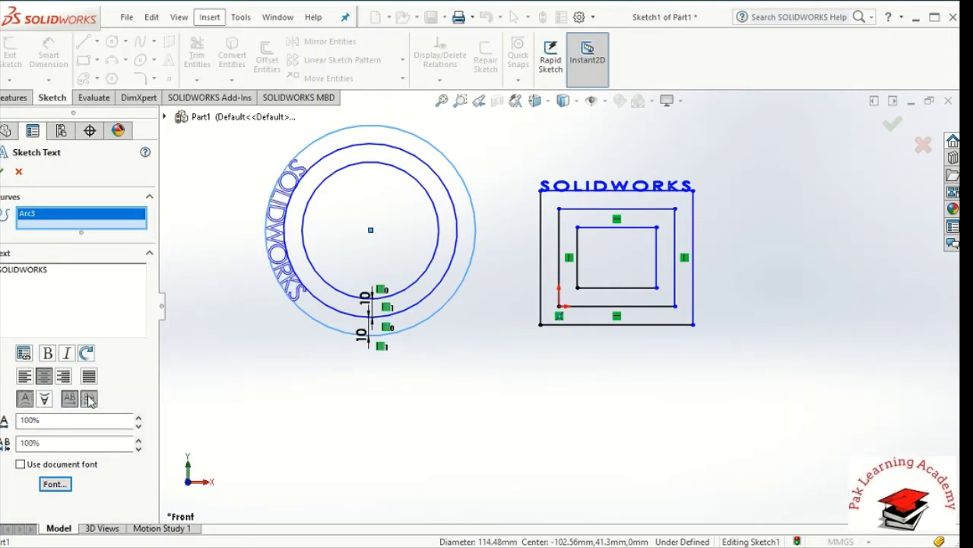
# - Try the horizontal flip on the circle's text and return it to its original reading direction
pyautogui.click(89, 400)
pyautogui.click(72, 401)
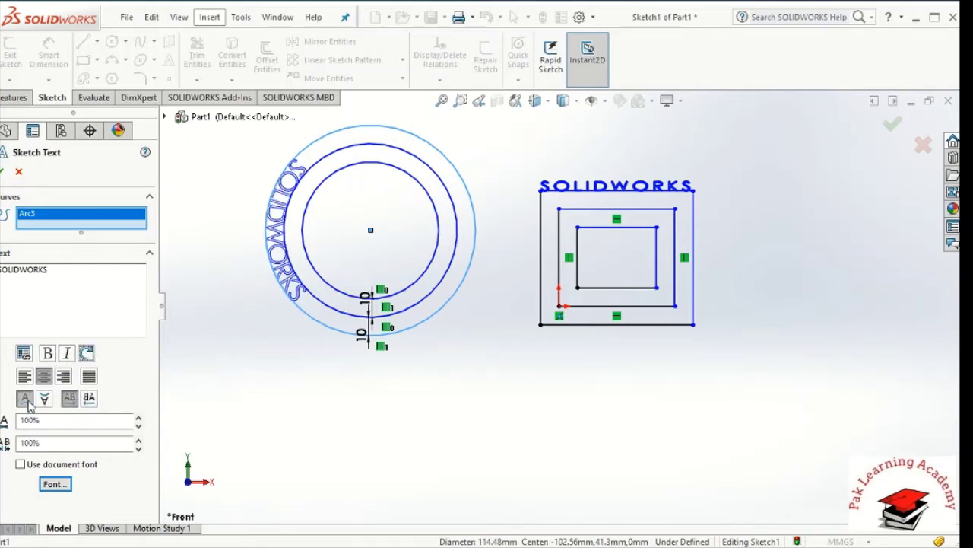
# - Set the width factor of the circle's text to 210% and accept the sketch text
pyautogui.click(139, 420)
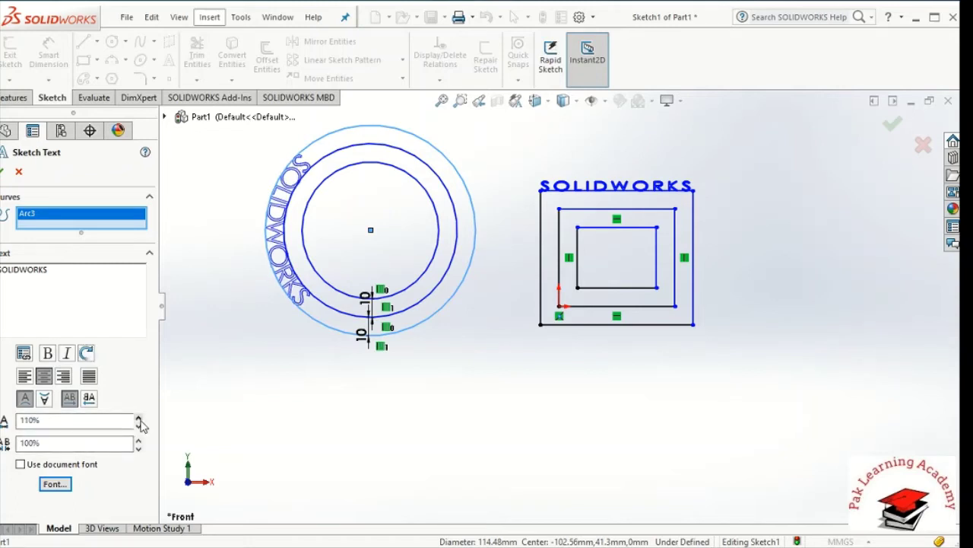
pyautogui.click(139, 420)
pyautogui.click(140, 420)
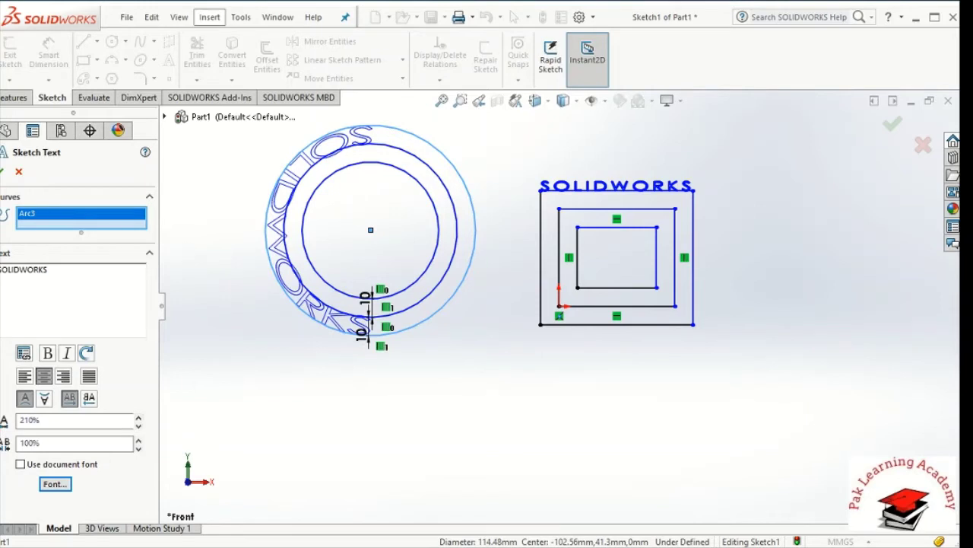
pyautogui.click(3, 171)
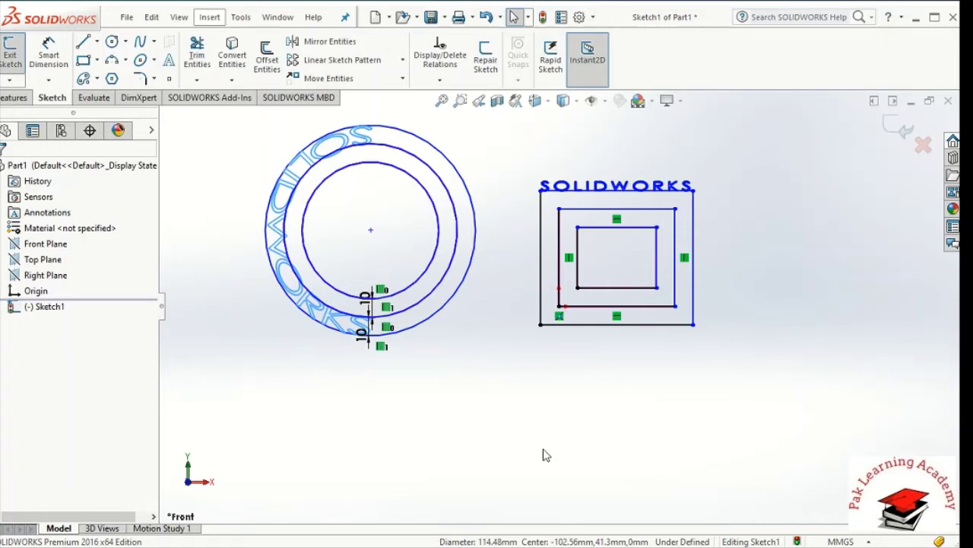
# - Dimension the length of the outermost rectangle's bottom edge, placing the dimension below it
pyautogui.click(44, 63)
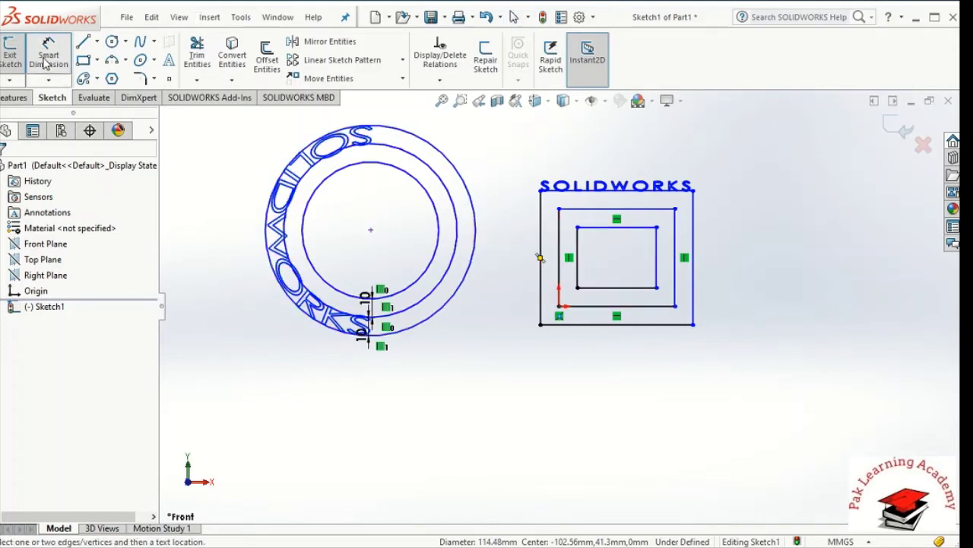
pyautogui.click(645, 327)
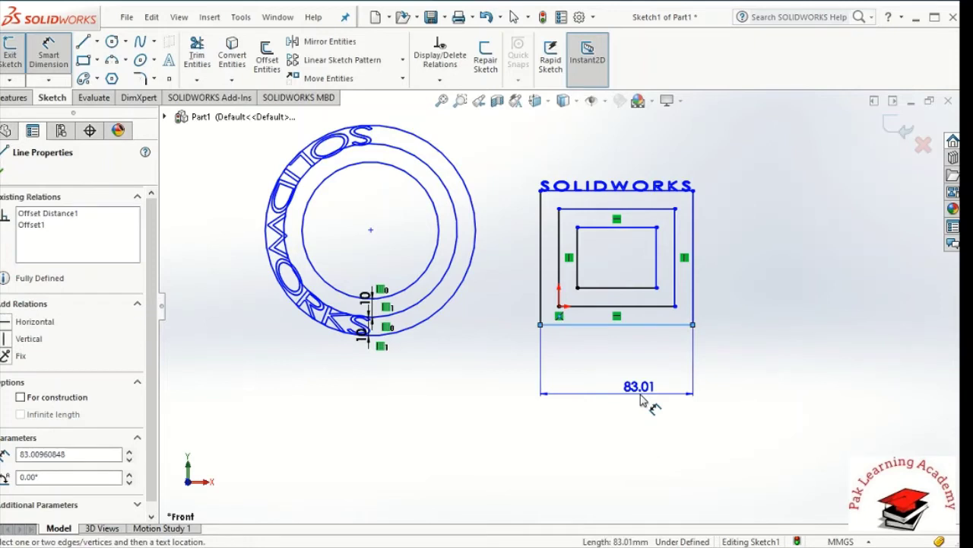
pyautogui.click(639, 392)
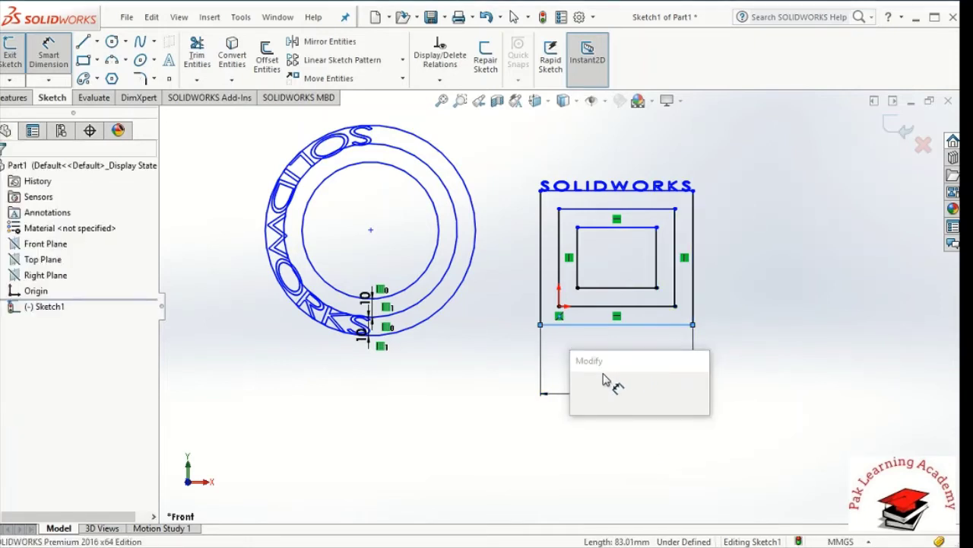
pyautogui.click(580, 390)
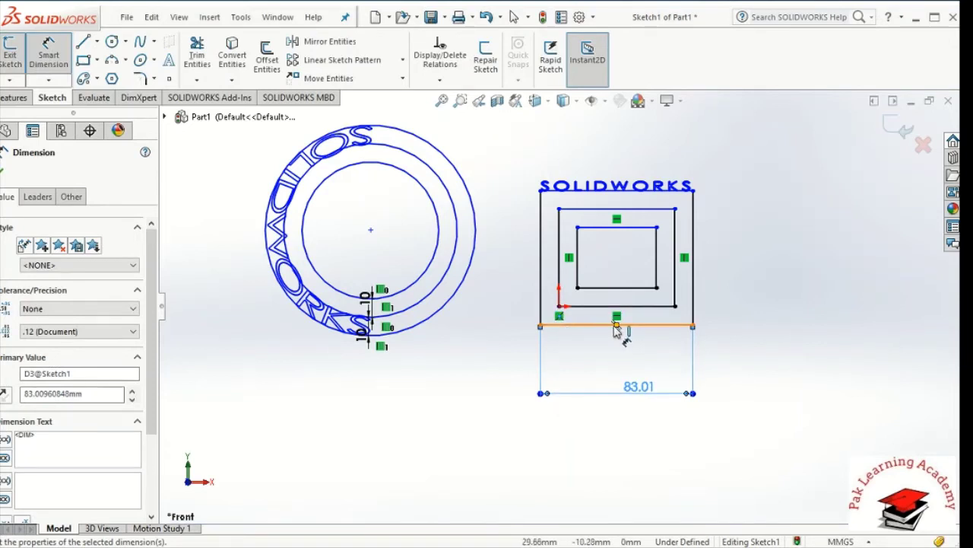
# - Place a sketch point on the outermost rectangle's bottom edge, directly below the origin at X 0, Y -10
pyautogui.click(168, 79)
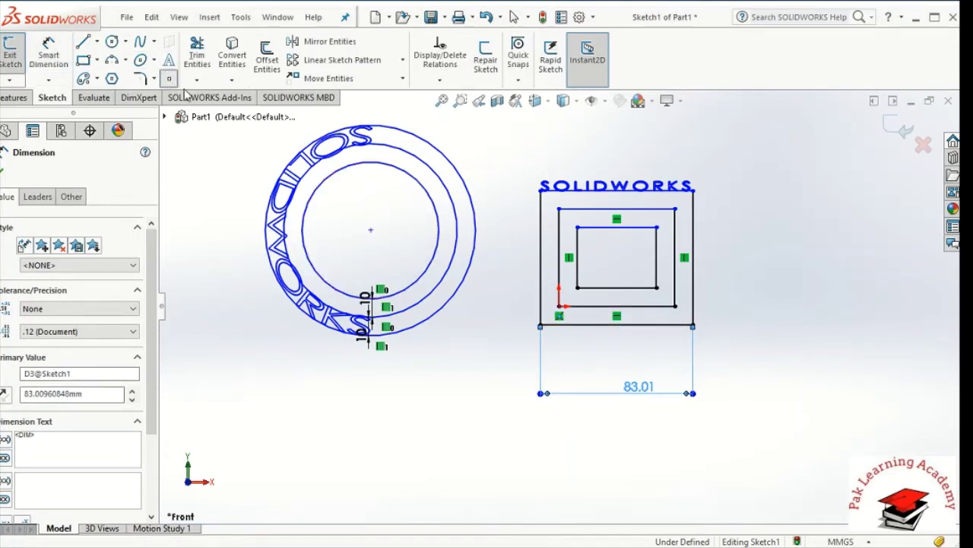
pyautogui.click(559, 326)
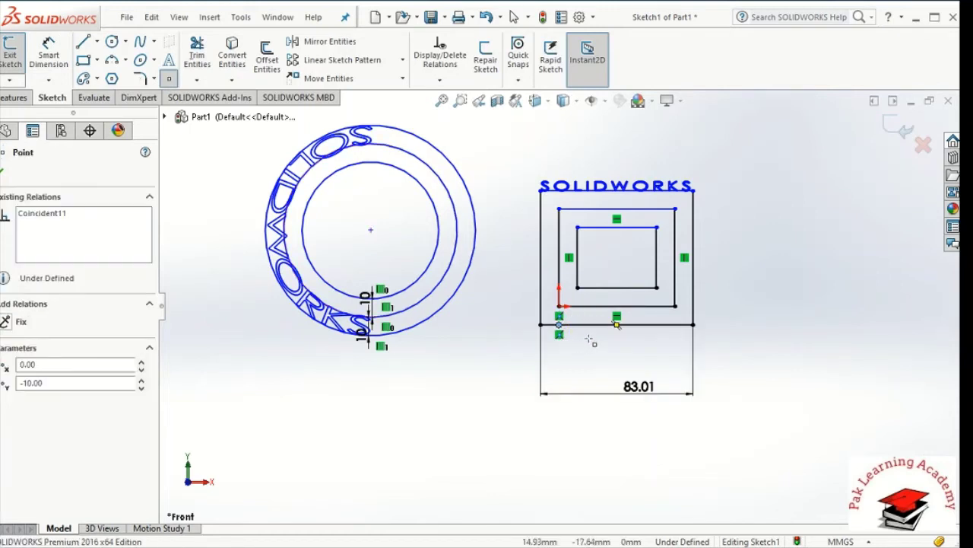
pyautogui.press('Escape')
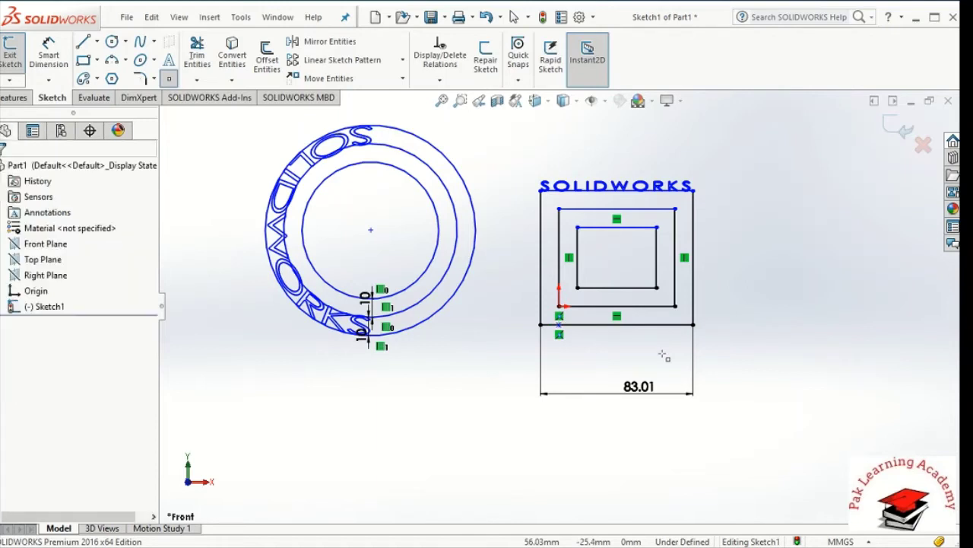
# - Dimension the distance between the new point and the midpoint of the outermost rectangle's bottom edge
pyautogui.click(48, 52)
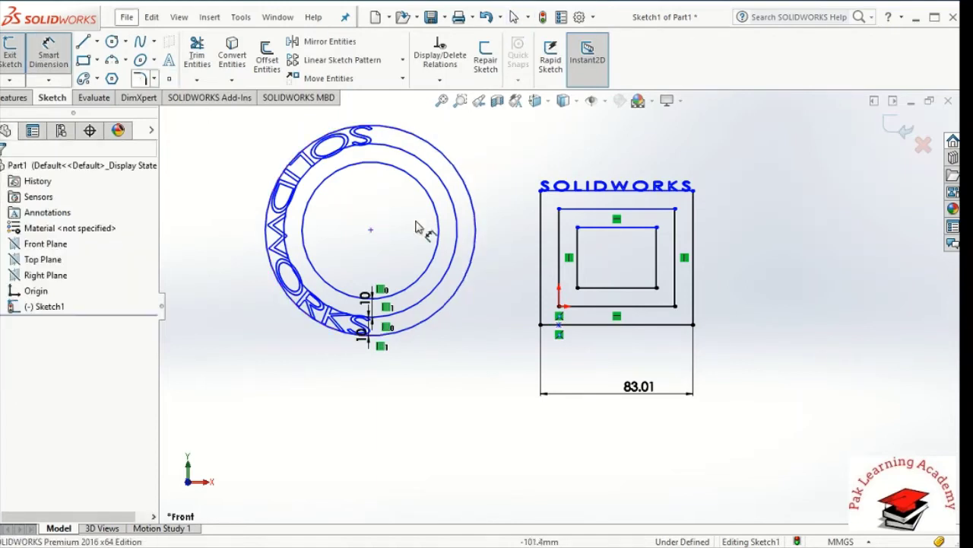
pyautogui.click(559, 327)
pyautogui.click(616, 328)
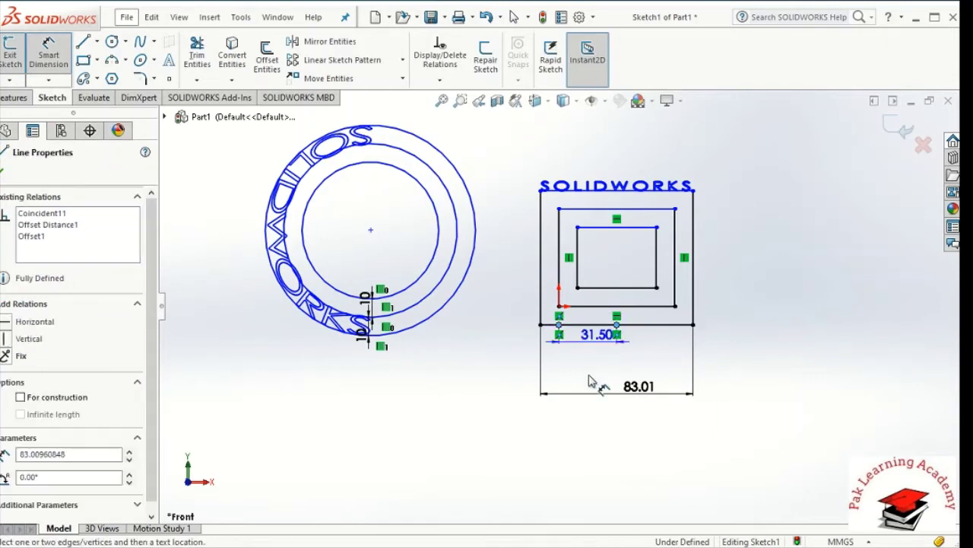
pyautogui.click(586, 365)
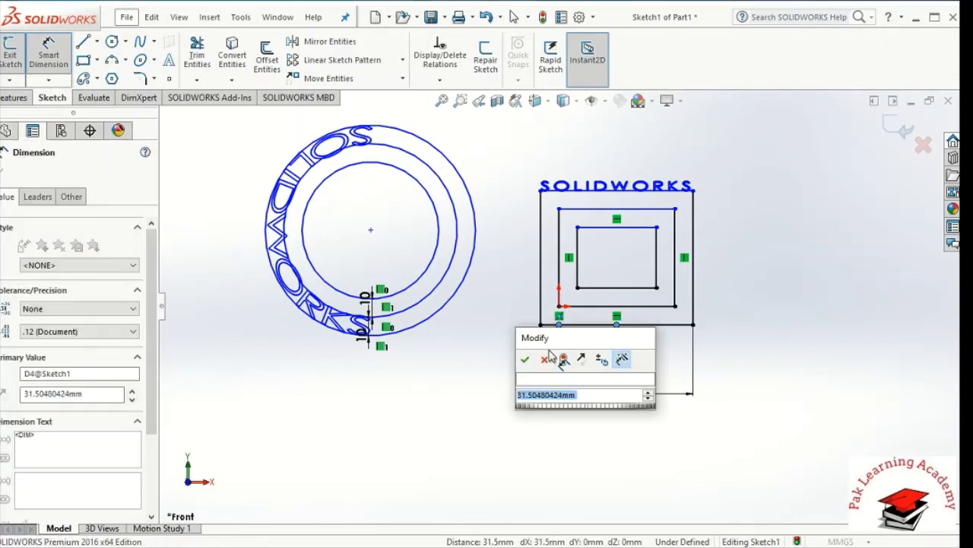
pyautogui.click(535, 357)
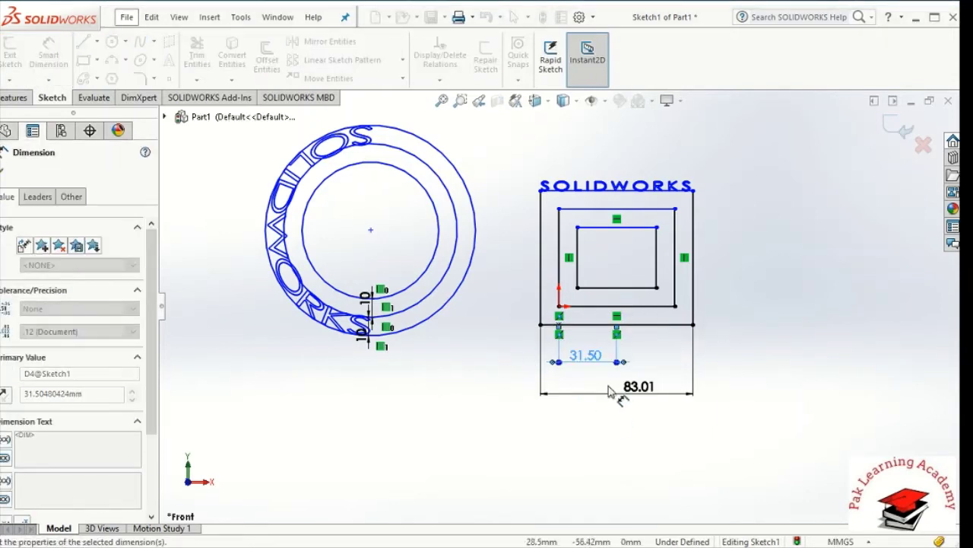
# - Place two sketch points on the lower half of the innermost circle and two on the outermost rectangle's right edge
pyautogui.click(170, 79)
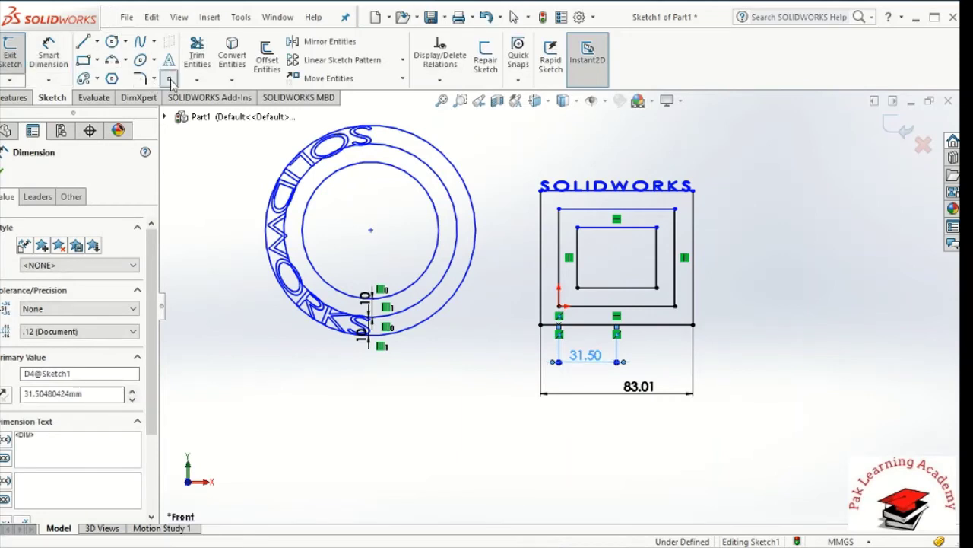
pyautogui.click(439, 230)
pyautogui.click(436, 253)
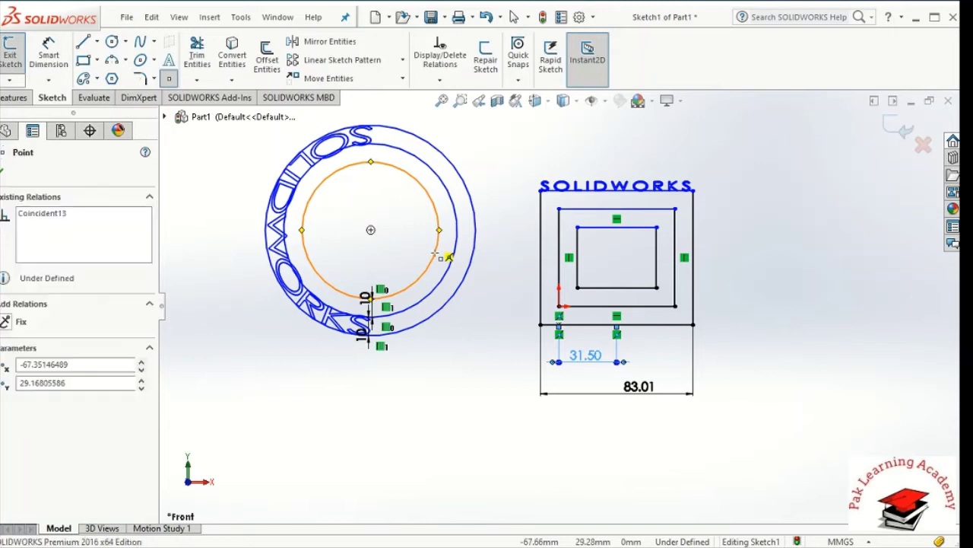
pyautogui.click(326, 282)
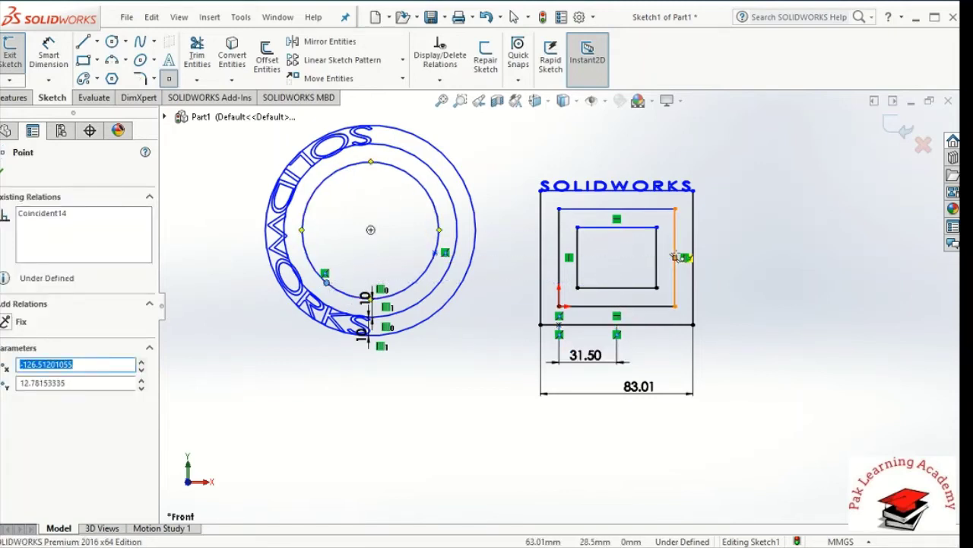
pyautogui.click(693, 227)
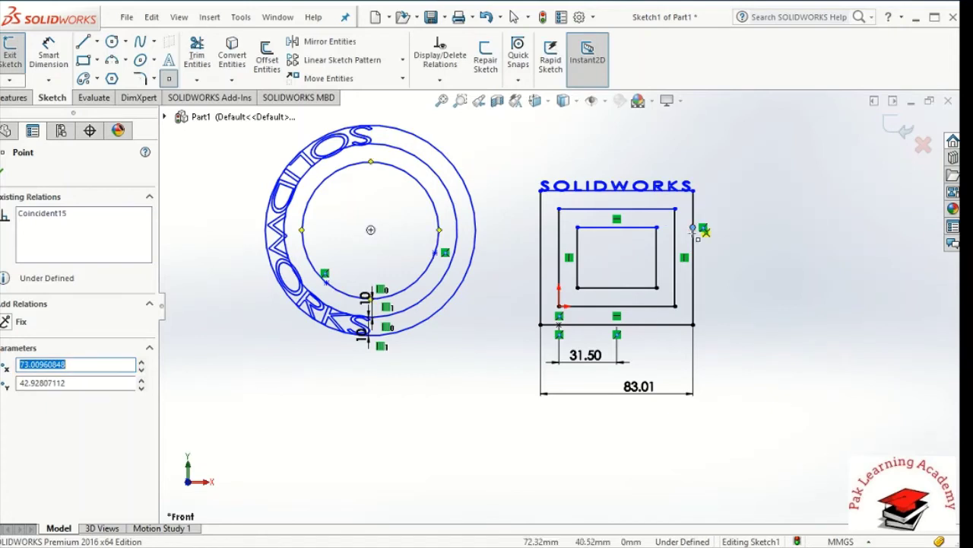
pyautogui.click(693, 287)
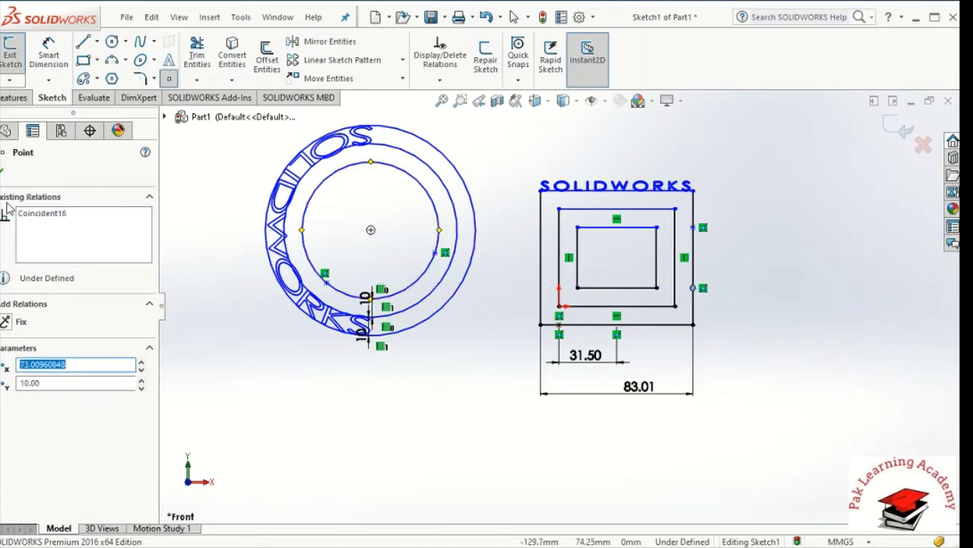
pyautogui.click(4, 170)
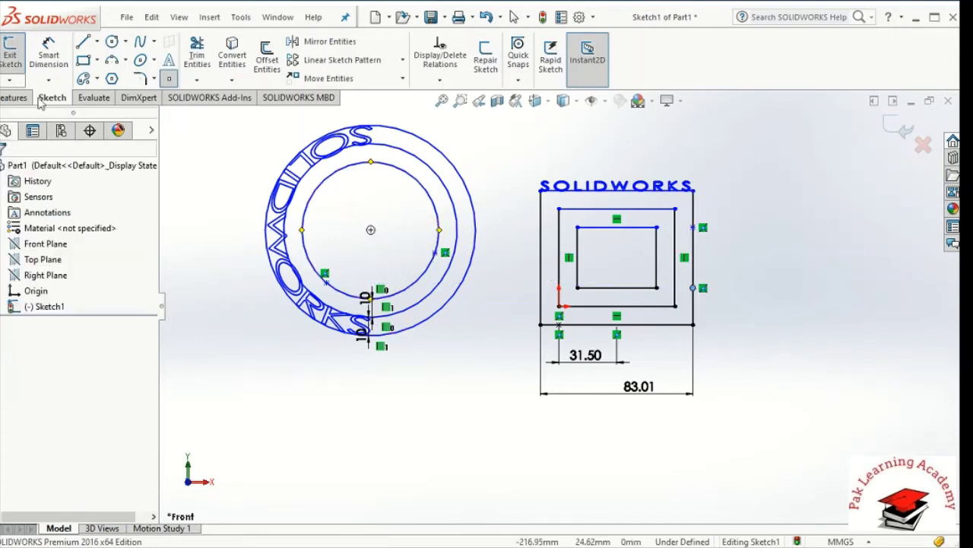
# - Dimension the vertical distance between the two points on the outermost rectangle's right edge
pyautogui.click(49, 55)
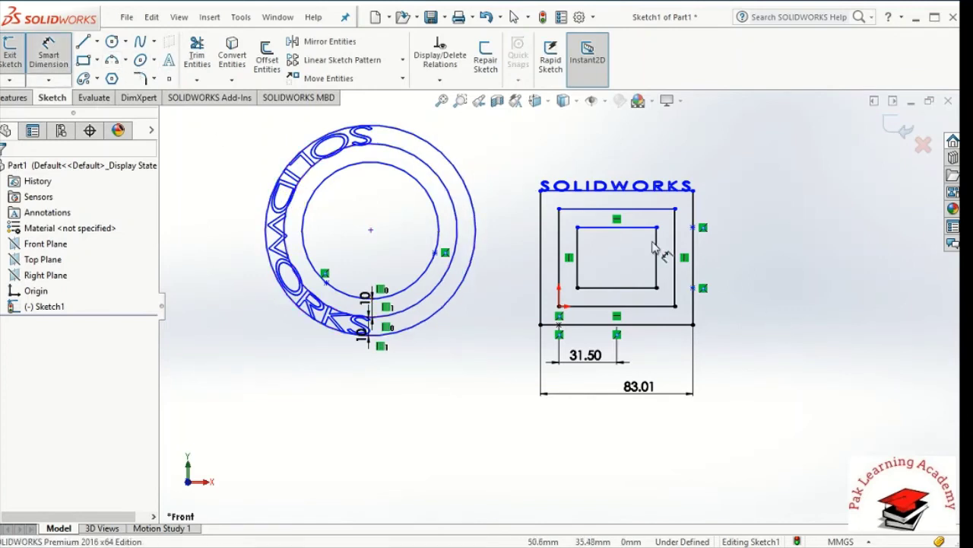
pyautogui.click(693, 288)
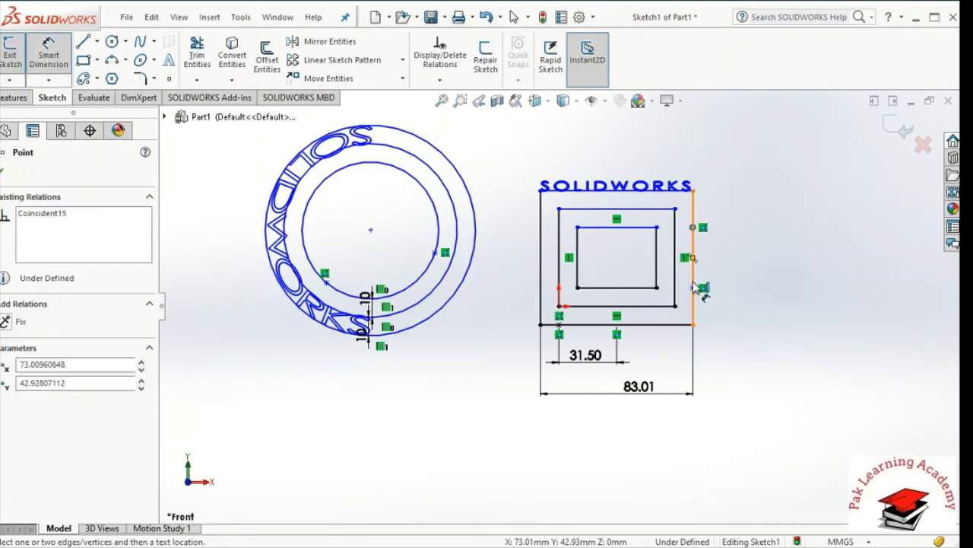
pyautogui.click(693, 226)
pyautogui.click(839, 256)
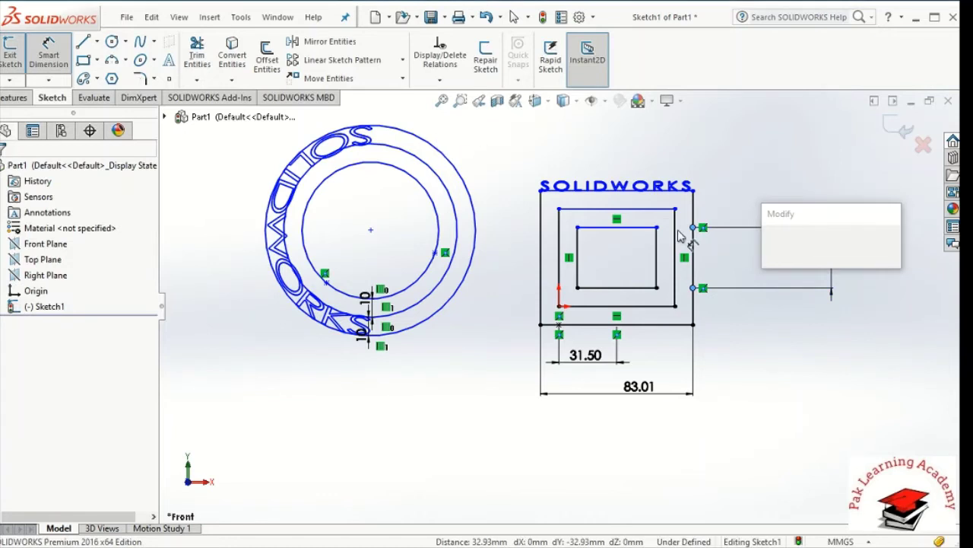
pyautogui.click(775, 244)
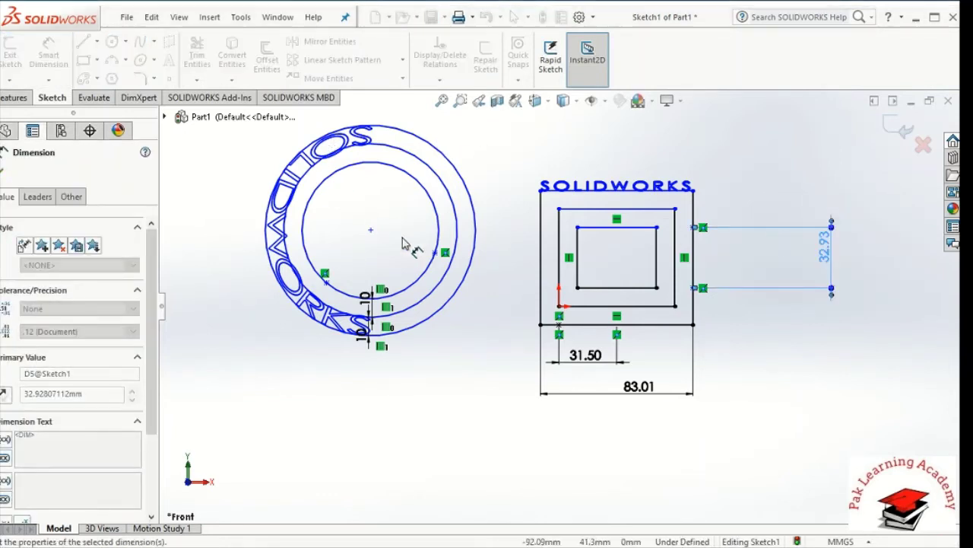
# - Add an aligned dimension between the two points on the innermost circle and finish dimensioning
pyautogui.click(436, 253)
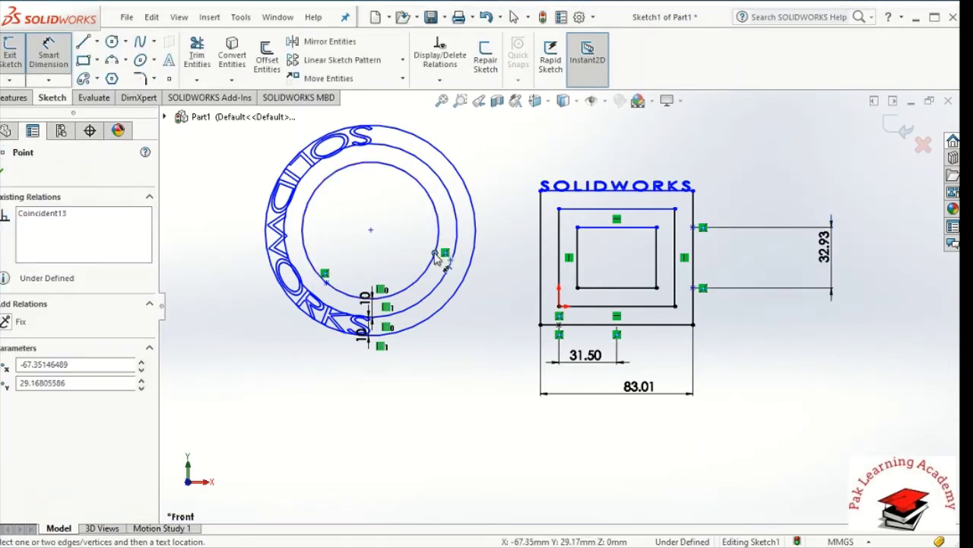
pyautogui.click(325, 273)
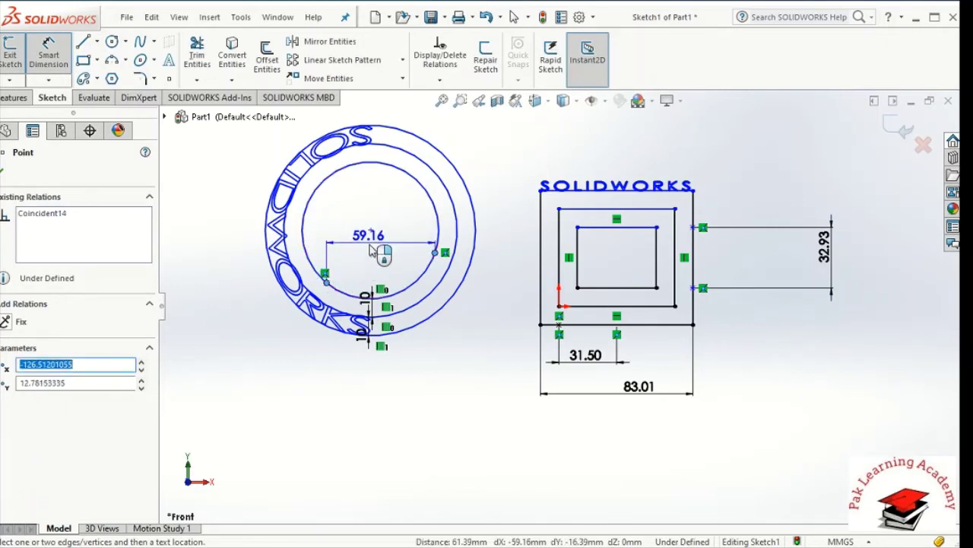
pyautogui.click(388, 262)
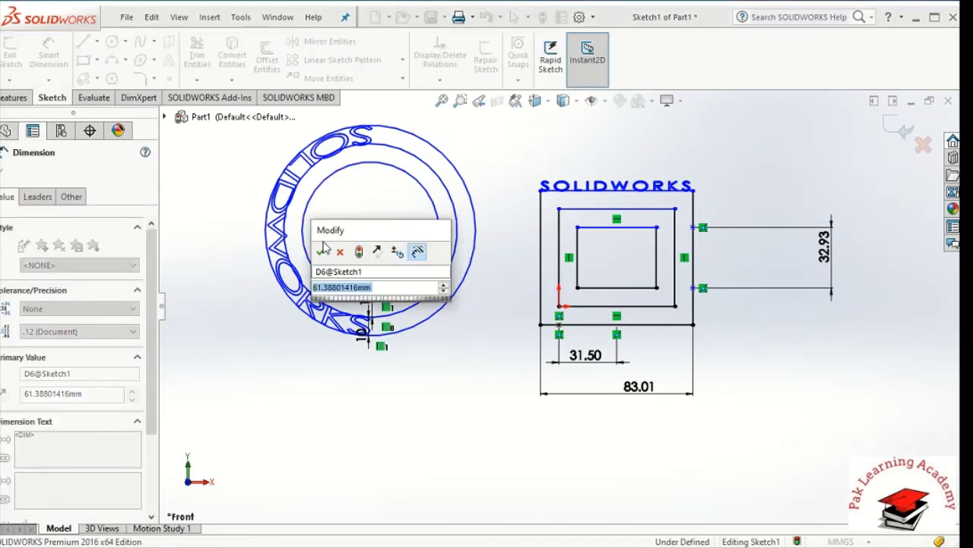
pyautogui.click(321, 253)
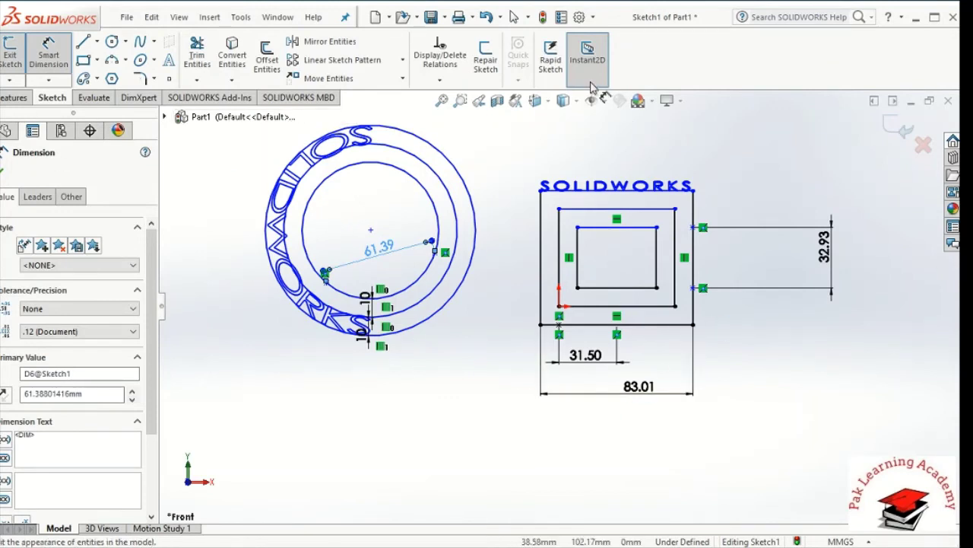
pyautogui.click(3, 171)
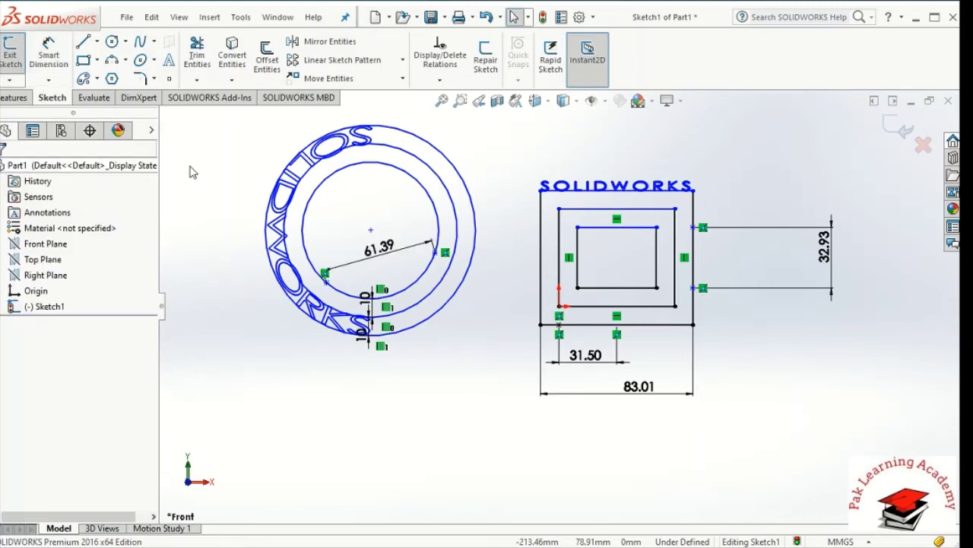
pyautogui.click(441, 101)
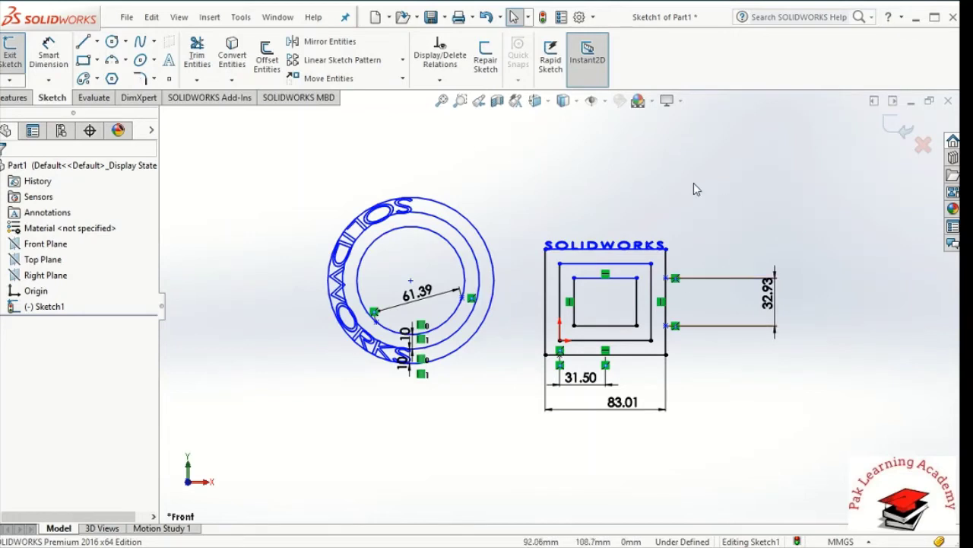
pyautogui.moveTo(693, 183); pyautogui.dragTo(709, 368)
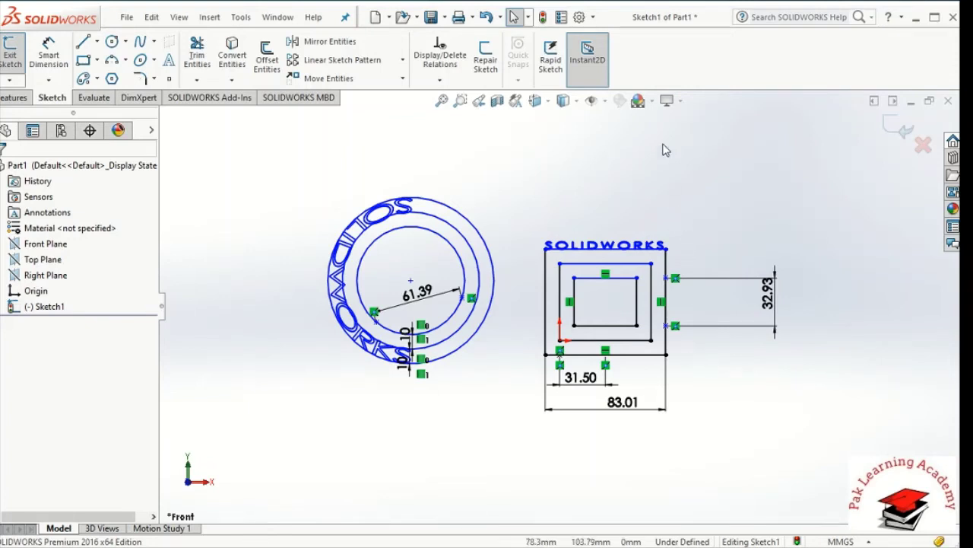
pyautogui.moveTo(689, 126); pyautogui.dragTo(706, 523)
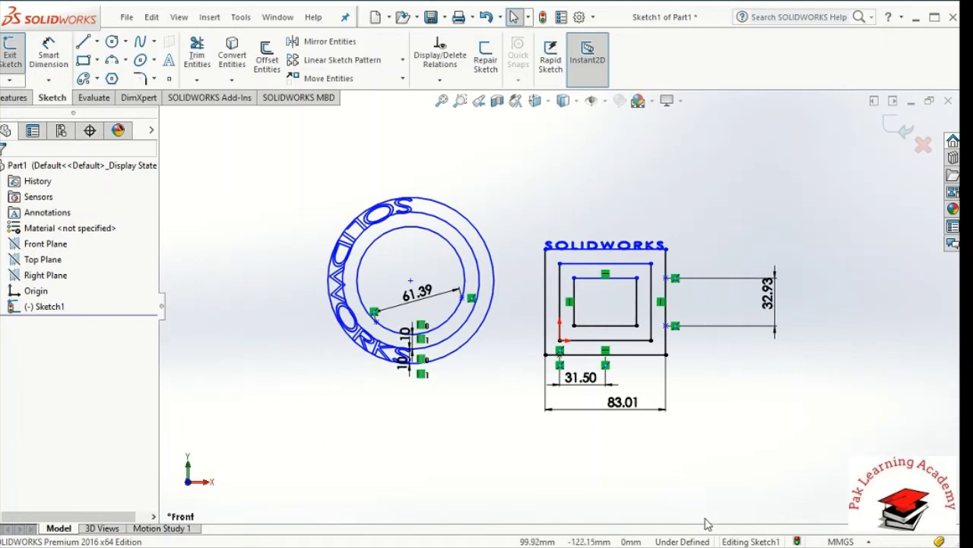
pyautogui.click(352, 48)
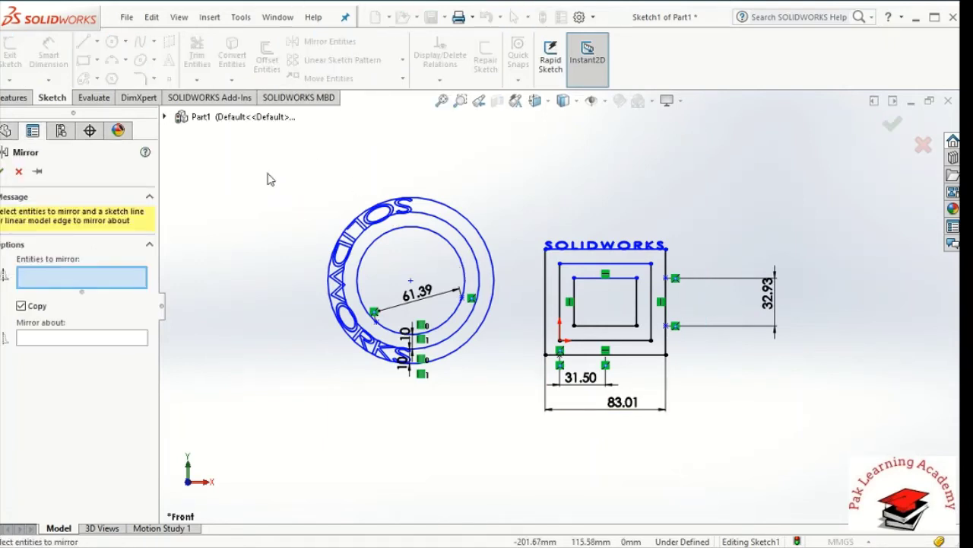
pyautogui.moveTo(274, 142)
pyautogui.mouseDown()
pyautogui.moveTo(750, 495)
pyautogui.moveTo(749, 479)
pyautogui.mouseUp()
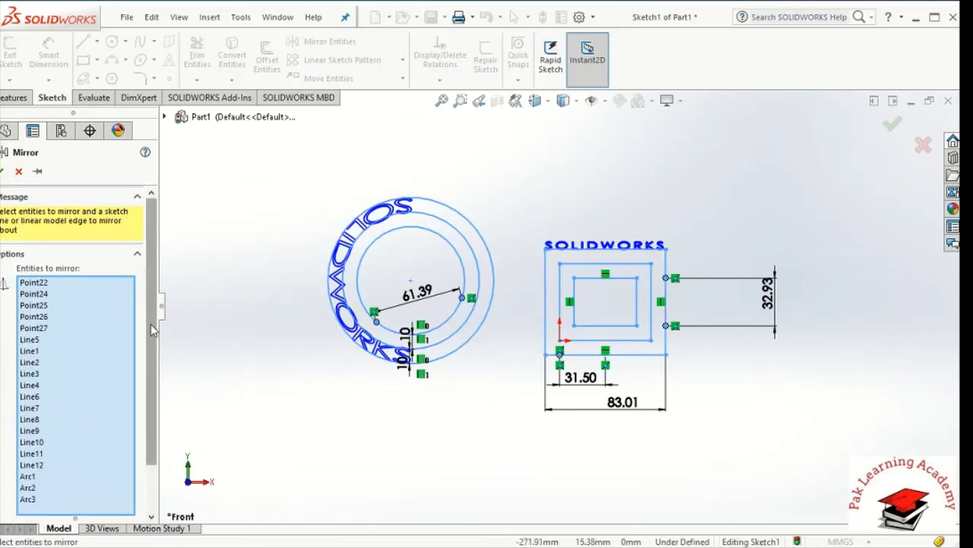
pyautogui.scroll(-2, 160, 378)
pyautogui.scroll(-1, 160, 378)
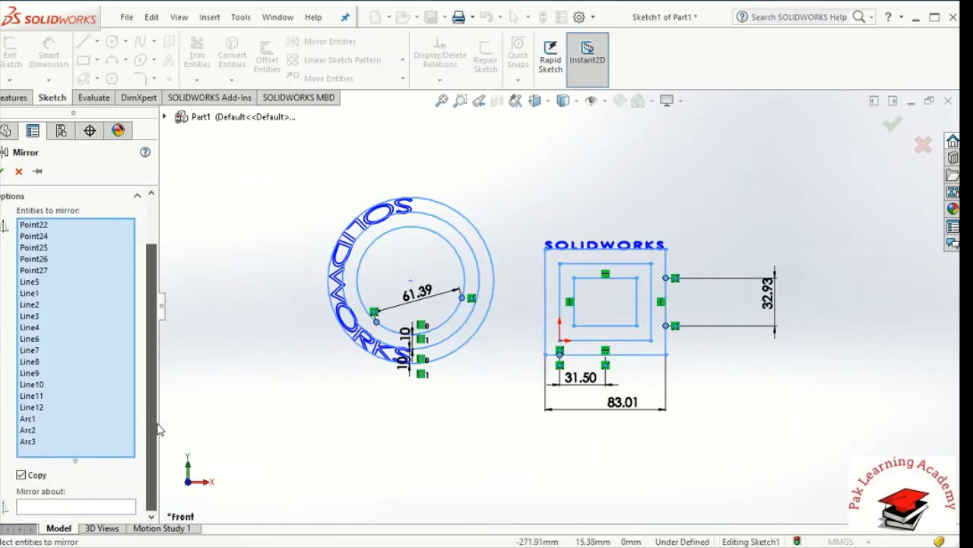
pyautogui.click(48, 509)
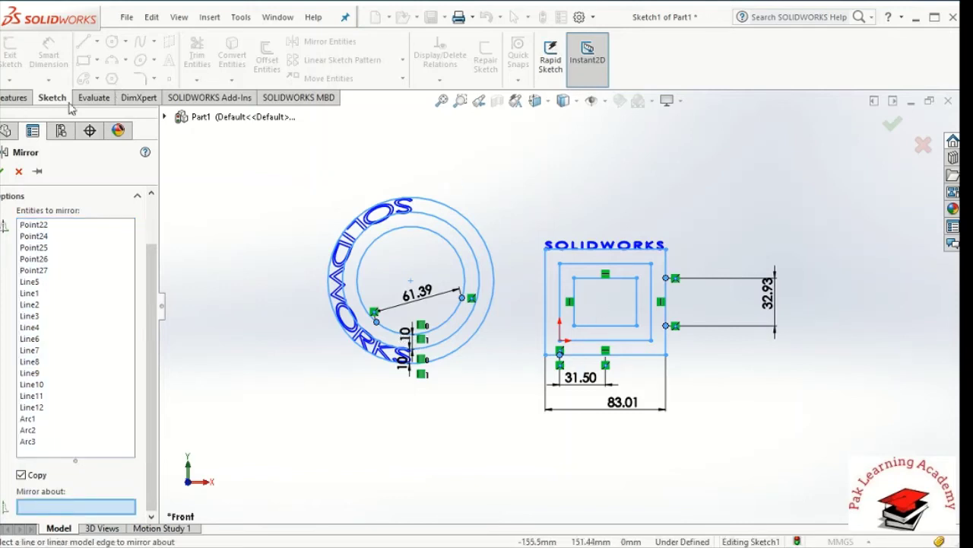
pyautogui.click(18, 171)
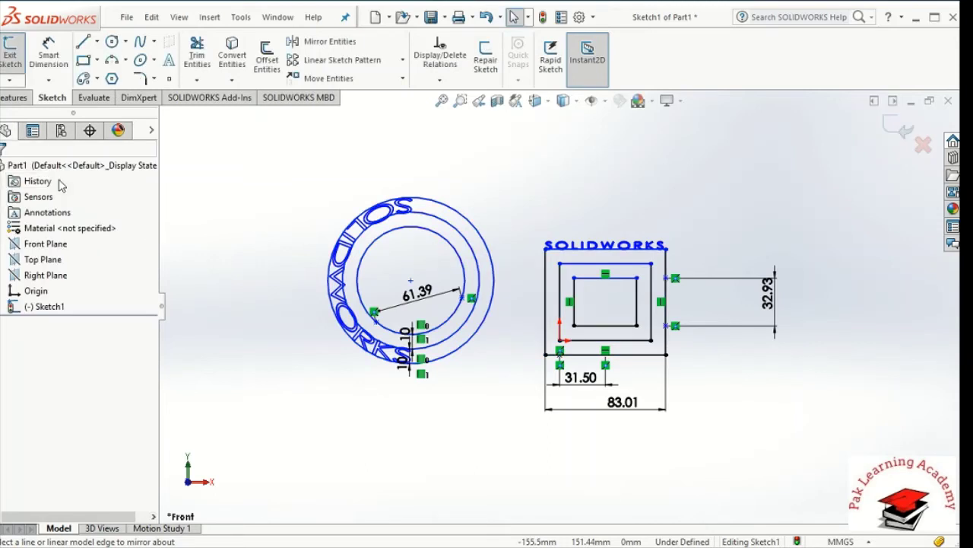
# - Sketch a nearly vertical centerline about 279.5 mm long just to the right of the nested rectangles
pyautogui.click(112, 42)
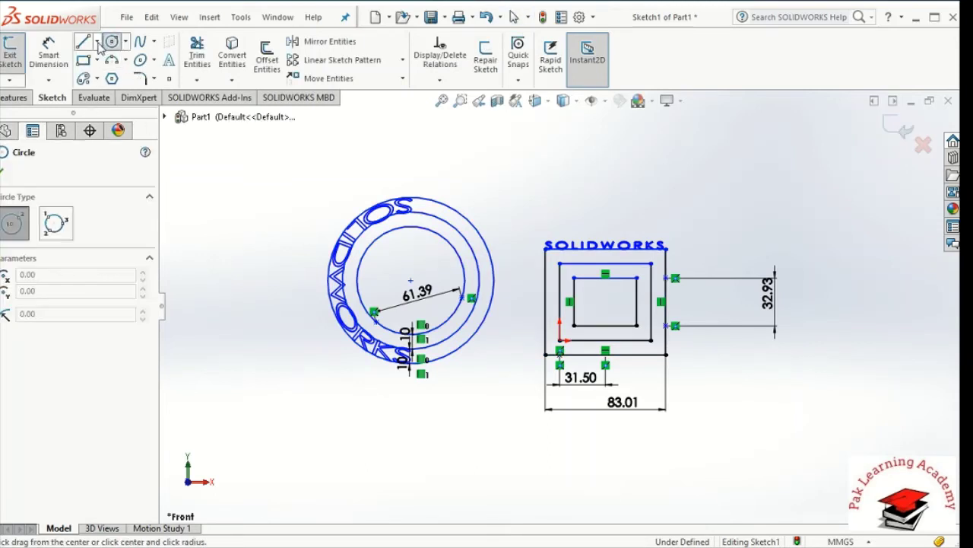
pyautogui.click(98, 44)
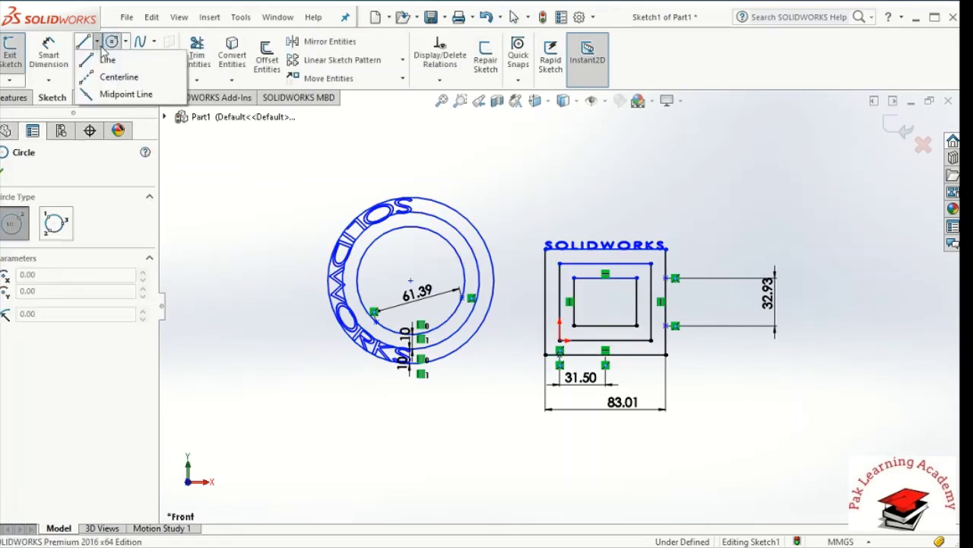
pyautogui.click(116, 76)
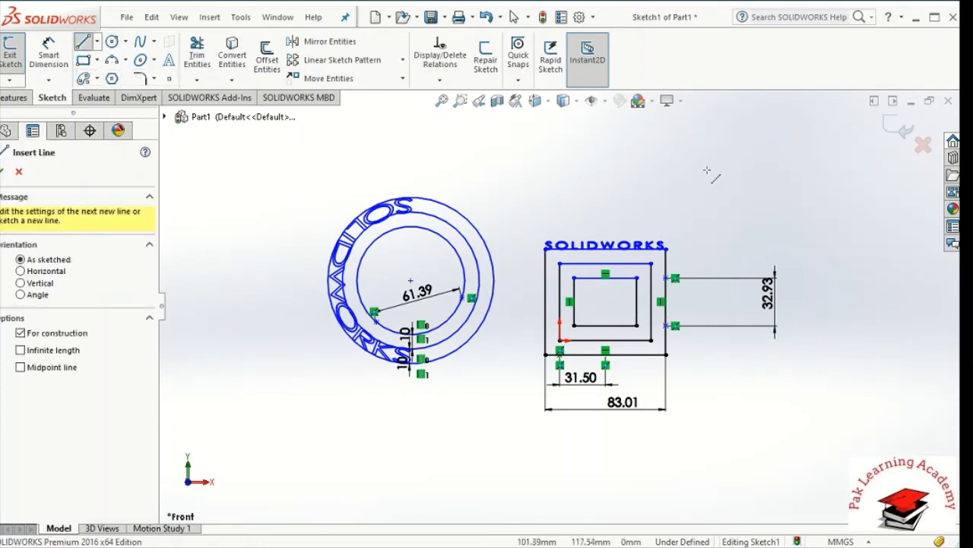
pyautogui.click(695, 109)
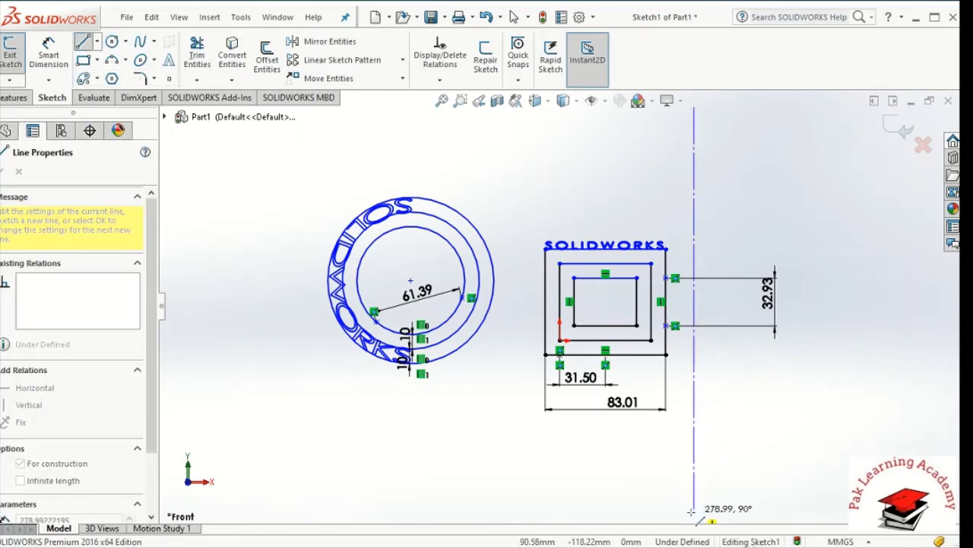
pyautogui.click(690, 512)
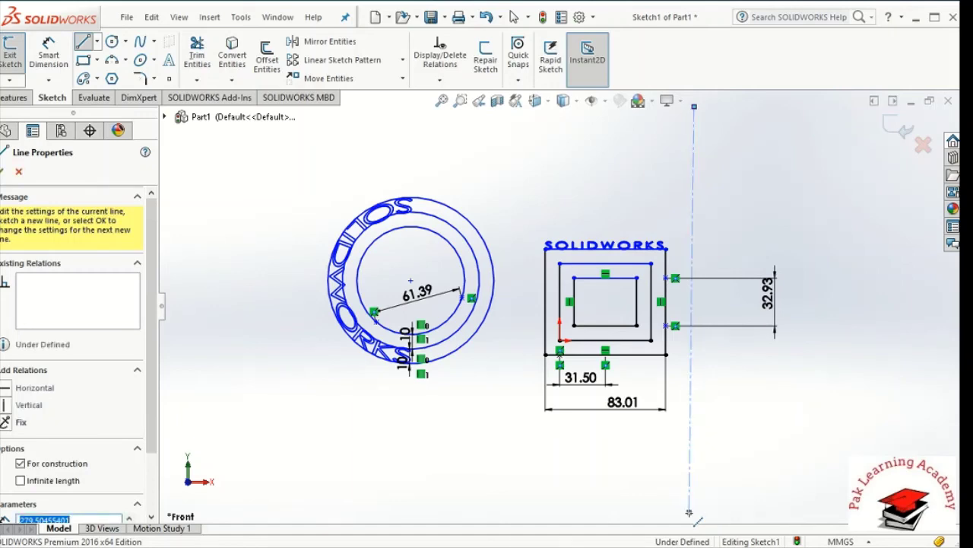
pyautogui.press('Escape')
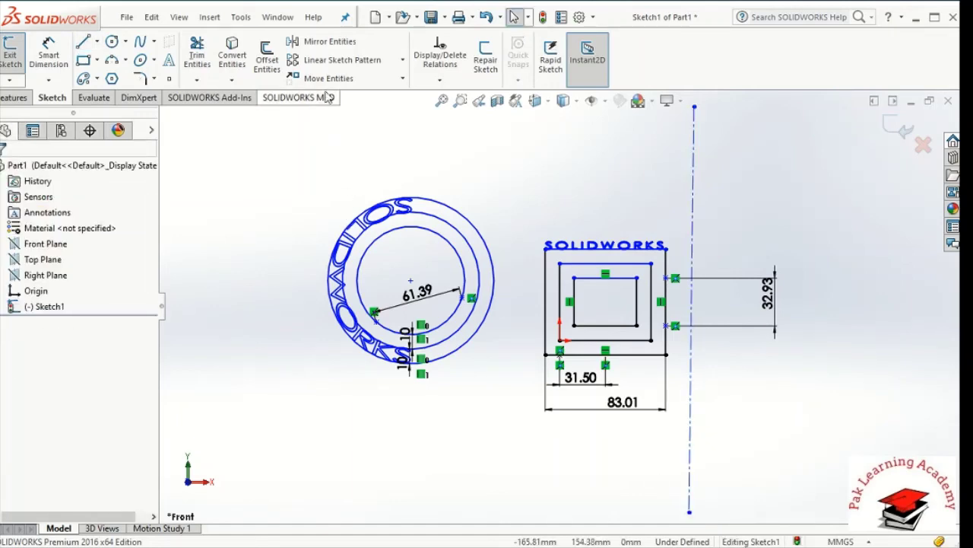
# - Mirror the circles, nested rectangles and sketch points about the long centerline, keeping the originals as a copy
pyautogui.click(332, 44)
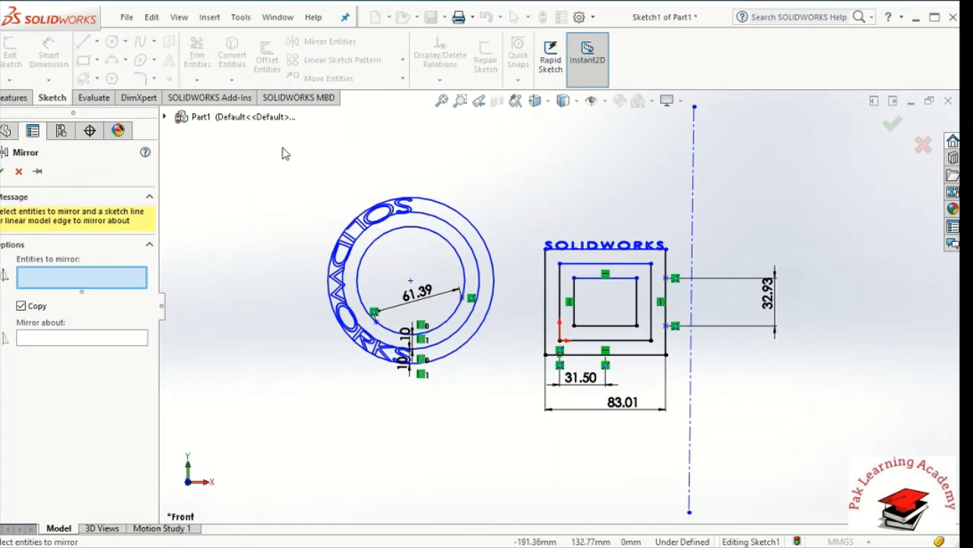
pyautogui.moveTo(283, 147)
pyautogui.mouseDown()
pyautogui.moveTo(618, 430)
pyautogui.moveTo(724, 437)
pyautogui.moveTo(677, 426)
pyautogui.mouseUp()
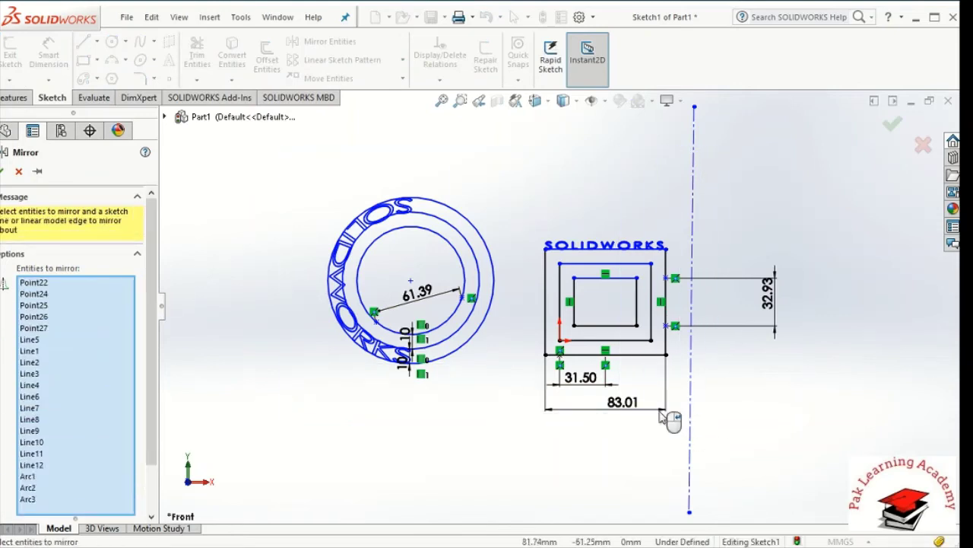
pyautogui.scroll(-2, 134, 429)
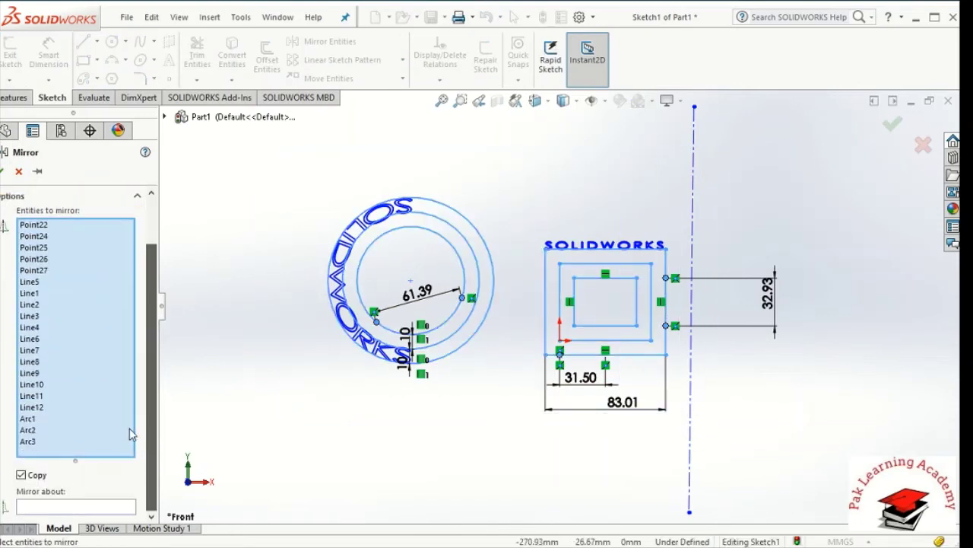
pyautogui.click(48, 511)
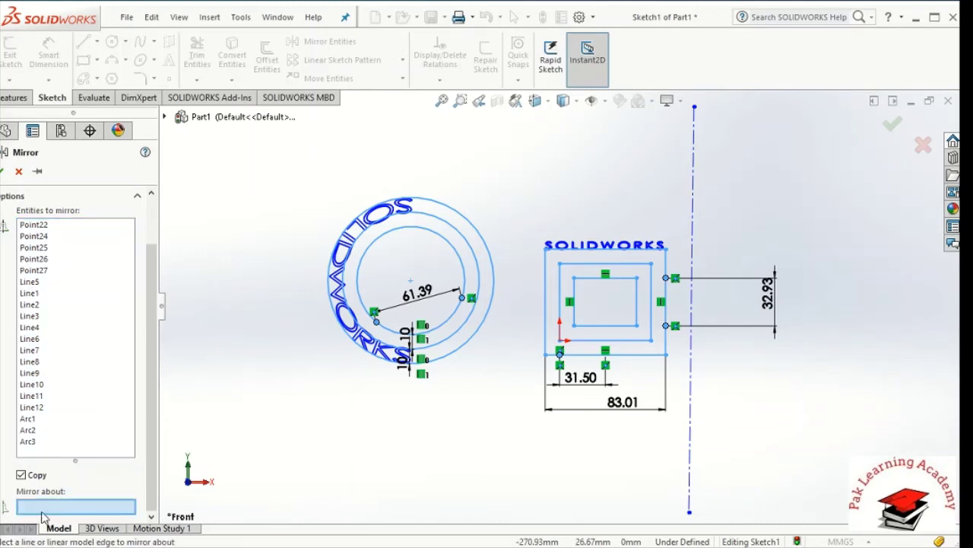
pyautogui.click(692, 358)
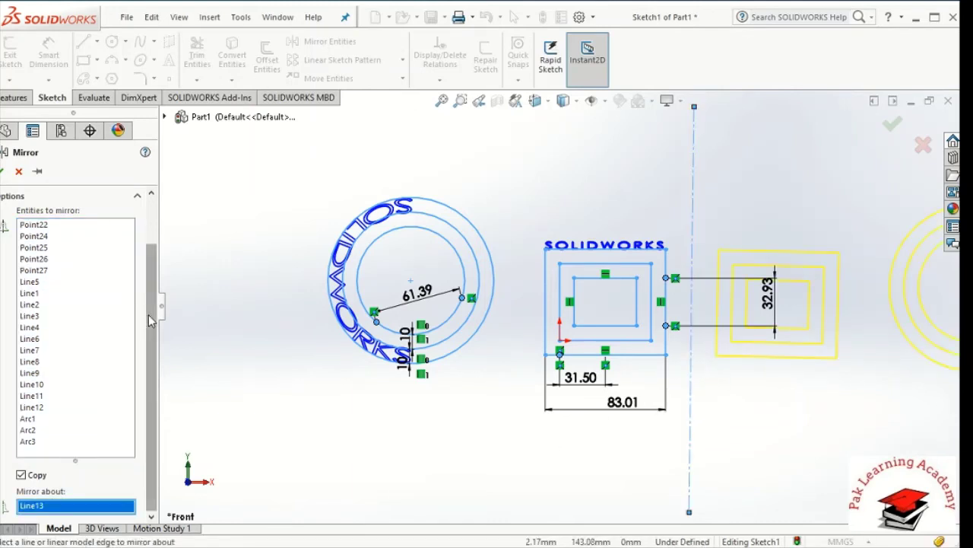
pyautogui.click(22, 476)
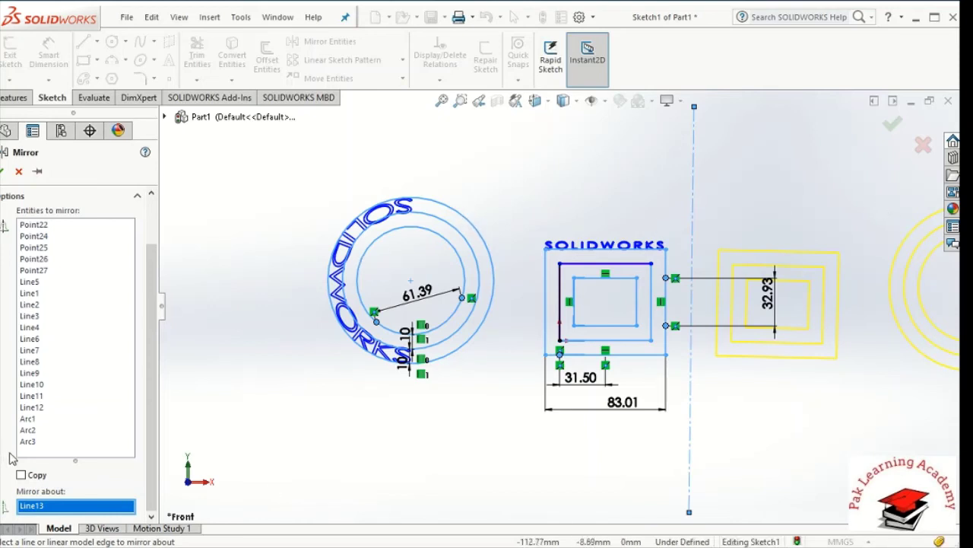
pyautogui.click(20, 475)
pyautogui.click(2, 172)
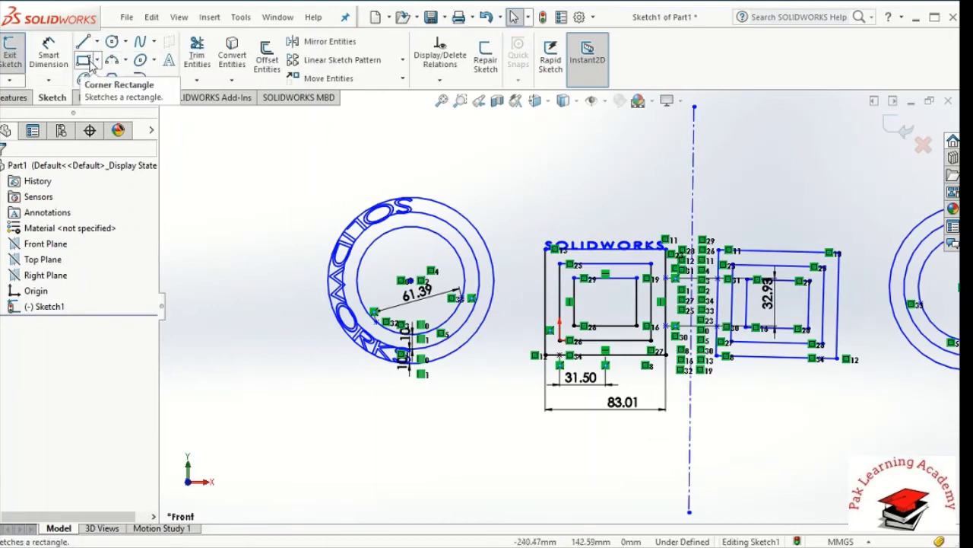
# - Sketch an open three-line half-hexagon left of the circles, with an upper slanted line about 44.6 mm and a vertical line about 78.5 mm long
pyautogui.click(265, 162)
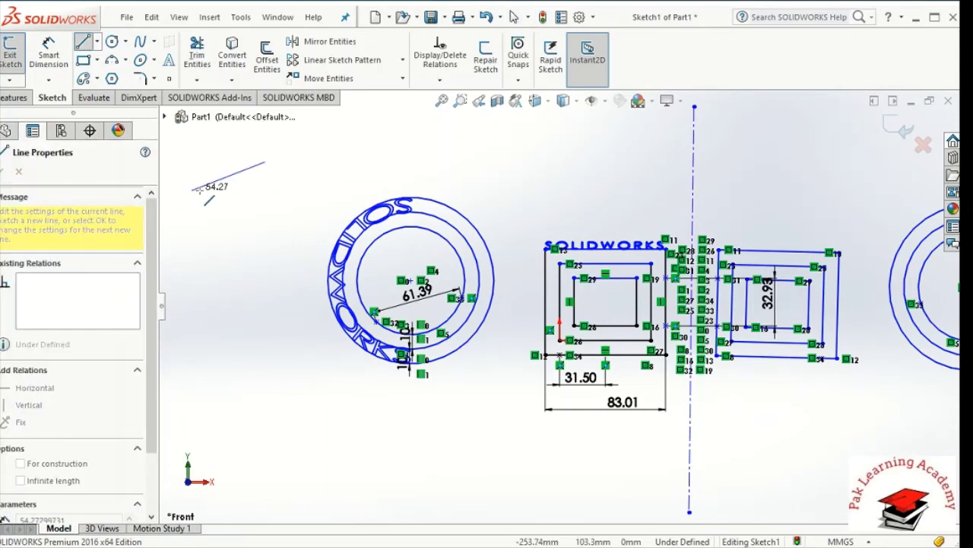
pyautogui.click(207, 188)
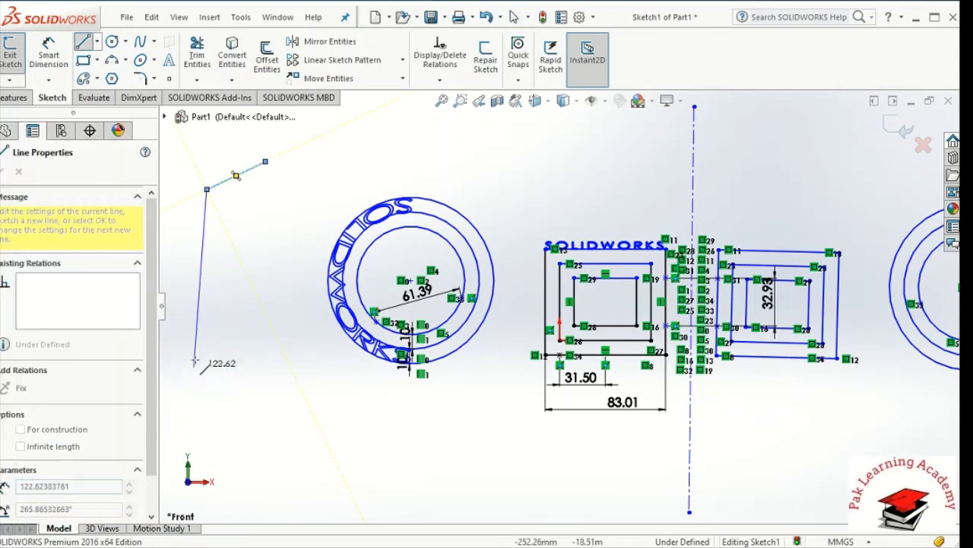
pyautogui.click(206, 303)
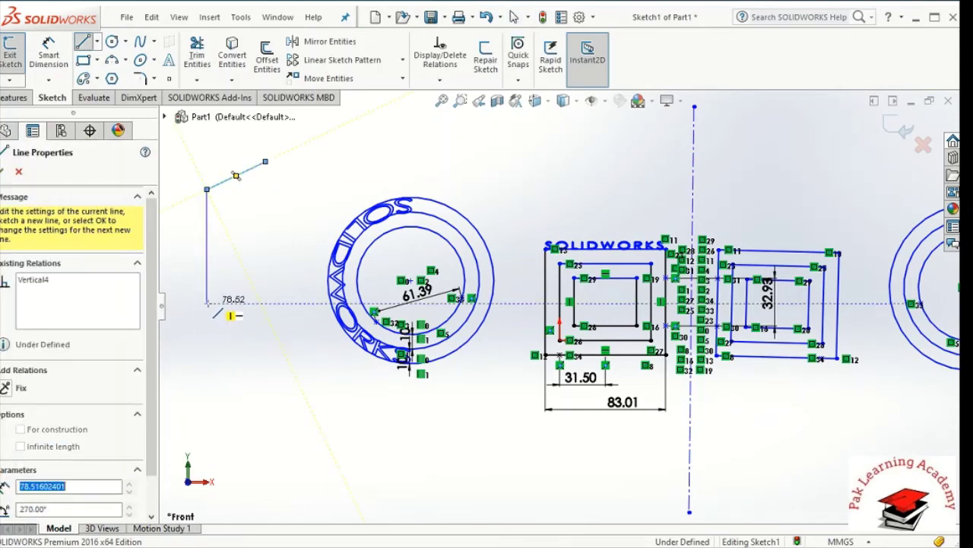
pyautogui.doubleClick(266, 337)
pyautogui.press('Escape')
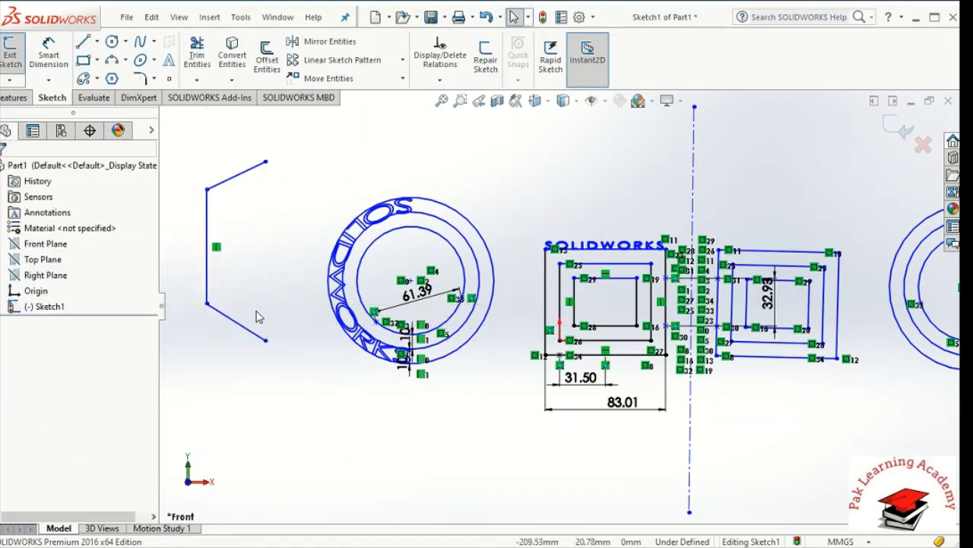
# - Draw a vertical centerline joining the two open endpoints of the half-hexagon profile
pyautogui.click(84, 41)
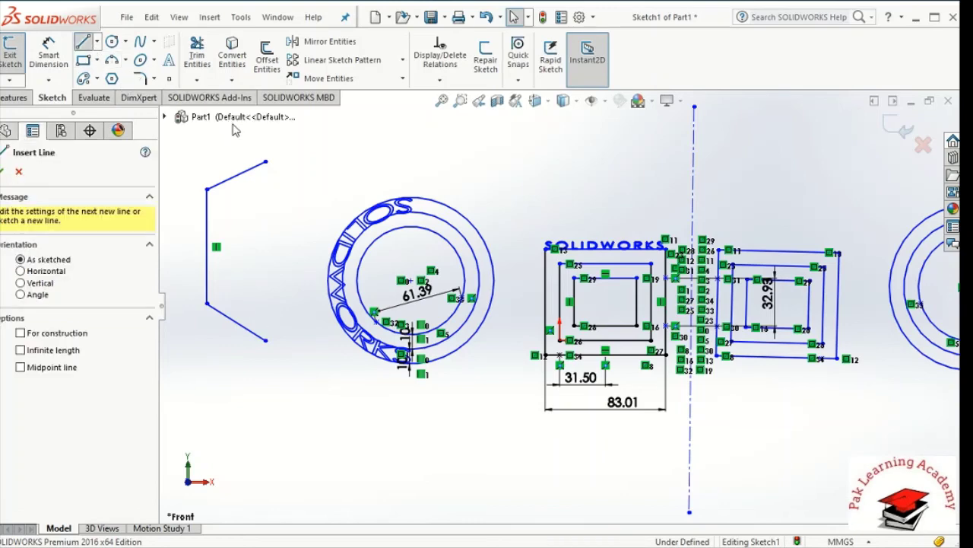
pyautogui.click(97, 41)
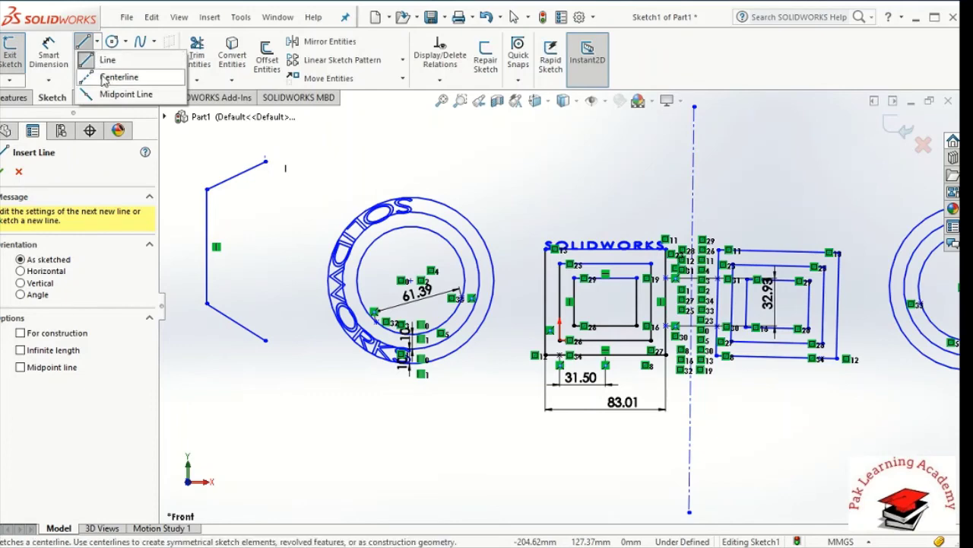
pyautogui.click(114, 77)
pyautogui.click(265, 161)
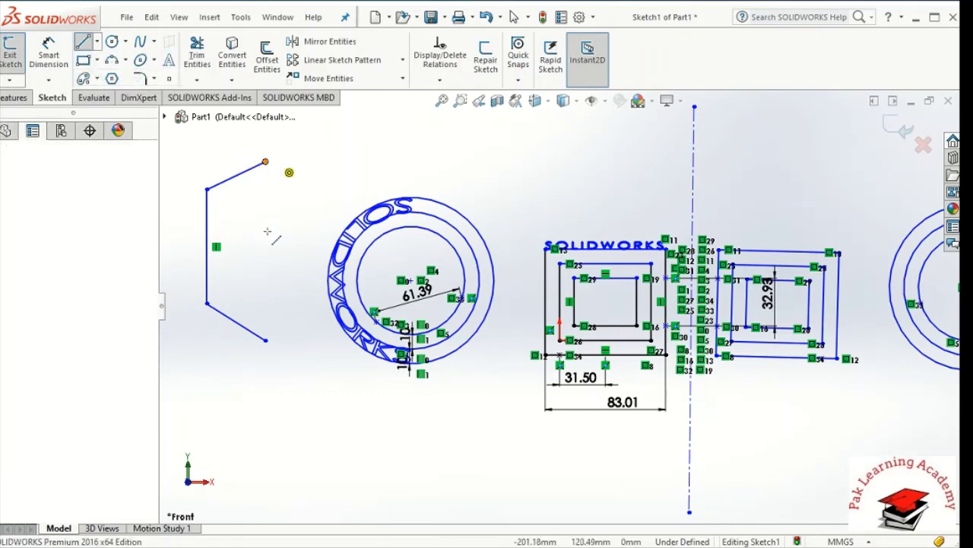
pyautogui.click(265, 340)
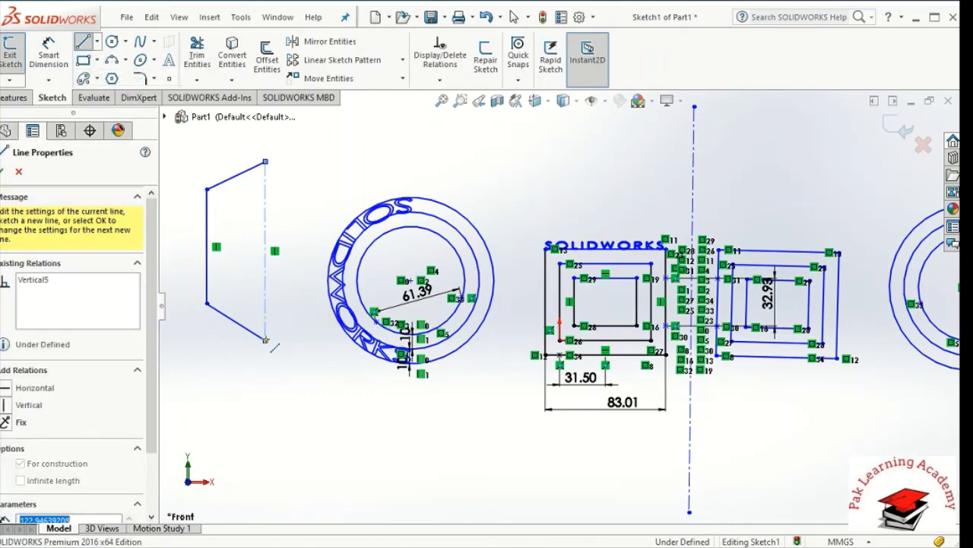
pyautogui.click(4, 175)
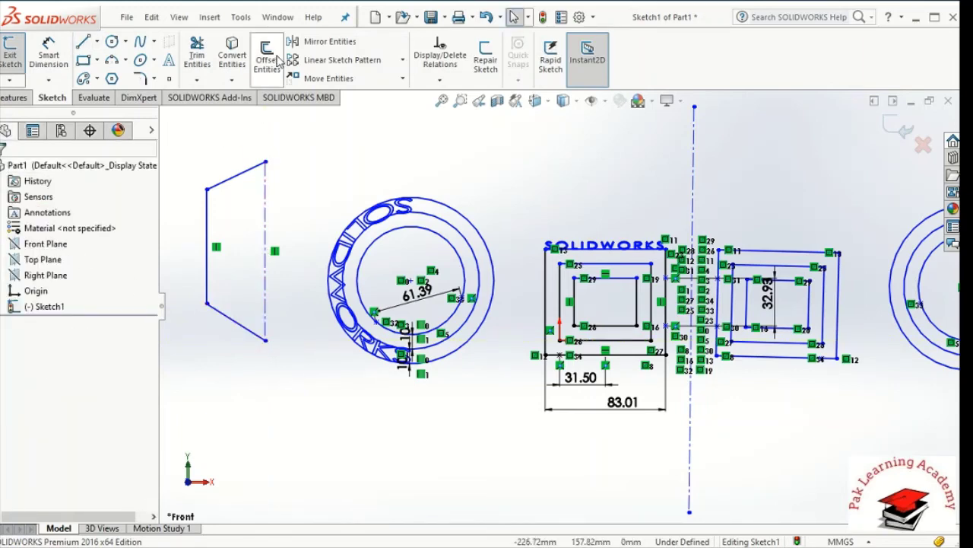
# - Mirror the three half-hexagon lines about the vertical centerline joining their open ends, keeping the originals, to complete the hexagon
pyautogui.click(312, 41)
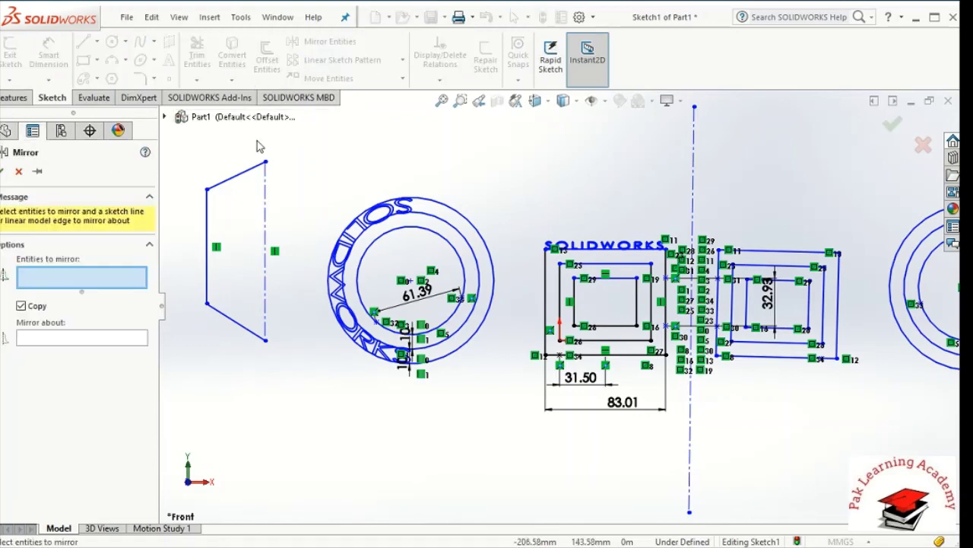
pyautogui.click(243, 174)
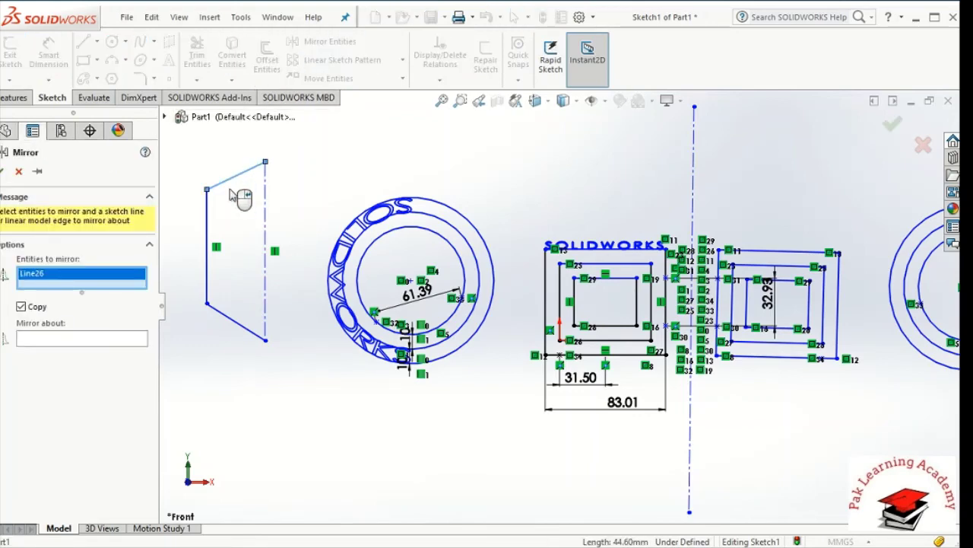
pyautogui.click(209, 228)
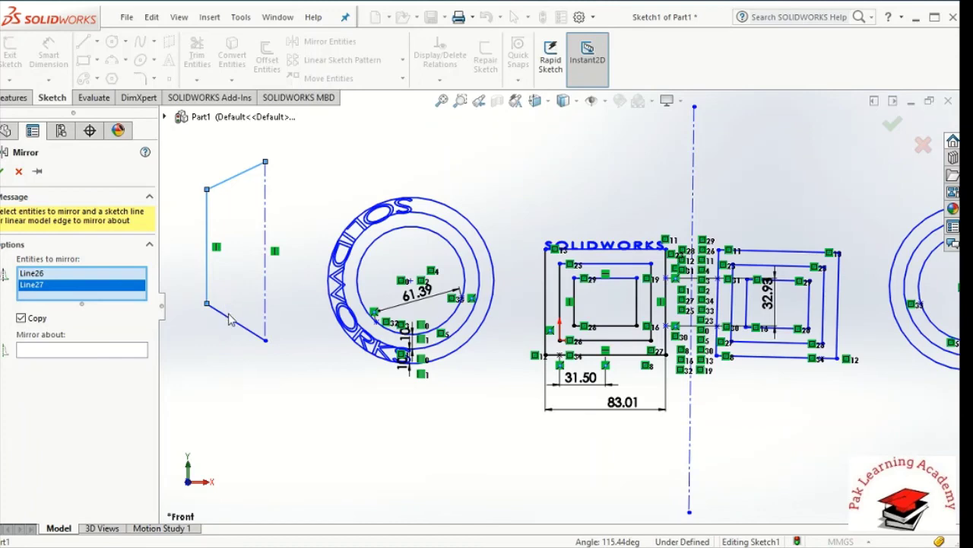
pyautogui.click(231, 319)
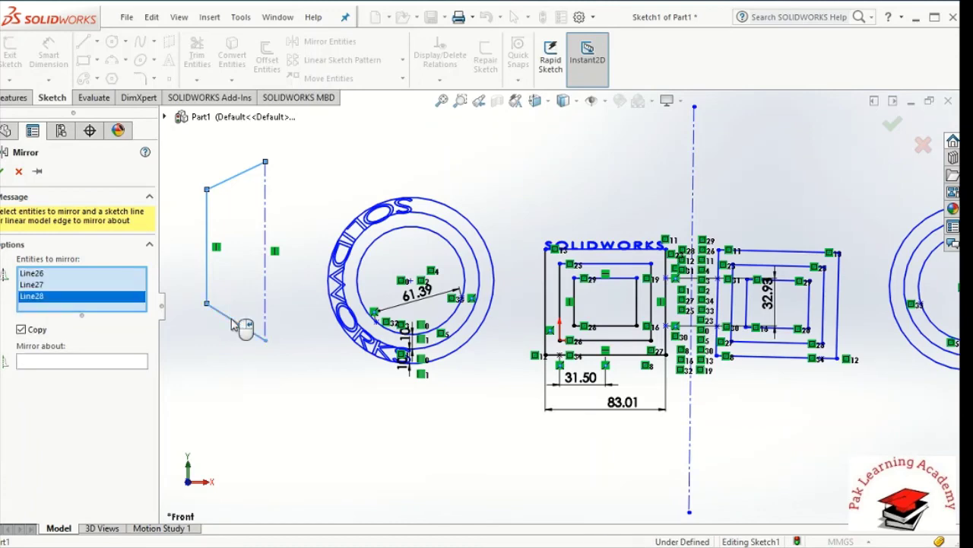
pyautogui.click(90, 362)
pyautogui.click(265, 283)
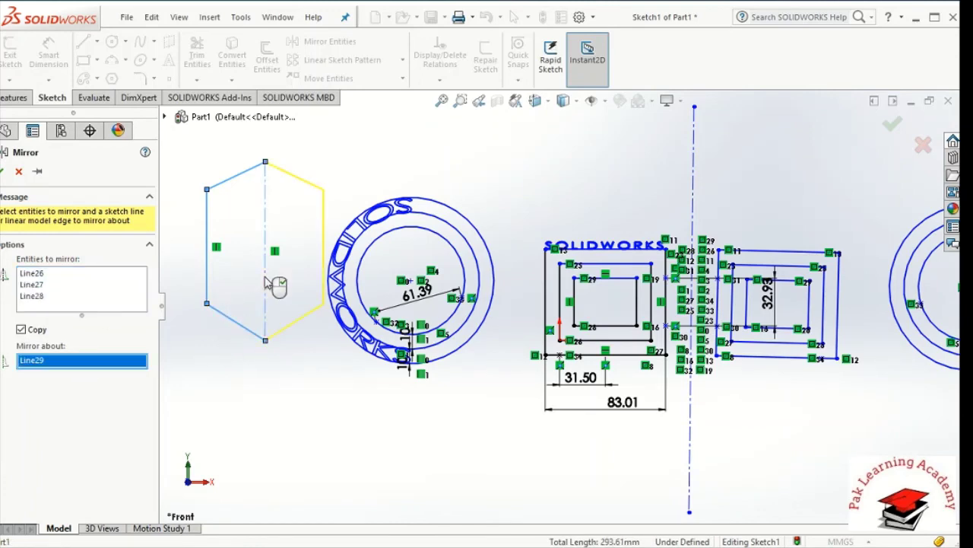
pyautogui.click(3, 171)
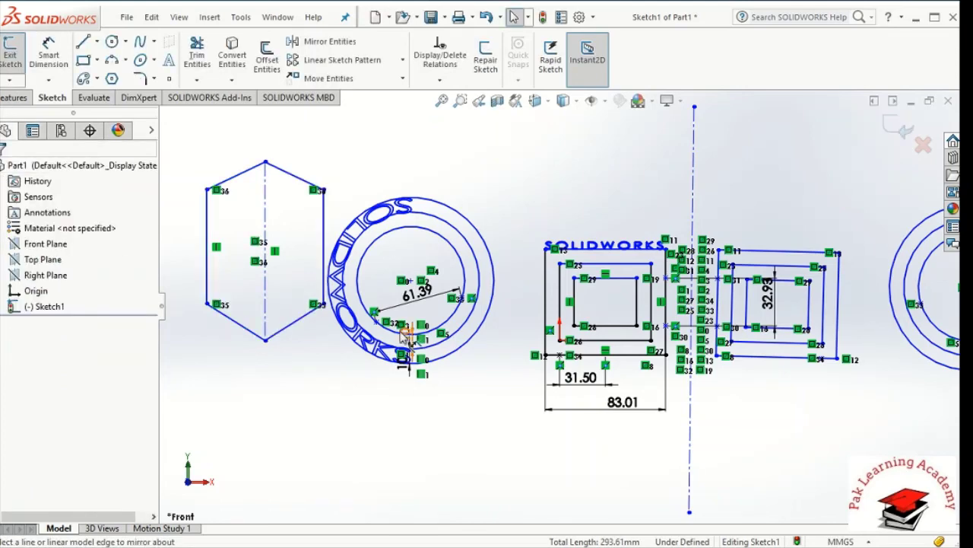
# - Start an Extruded Boss/Base and select the original inner disc, the two circles around it and the hexagon as contours
pyautogui.click(15, 98)
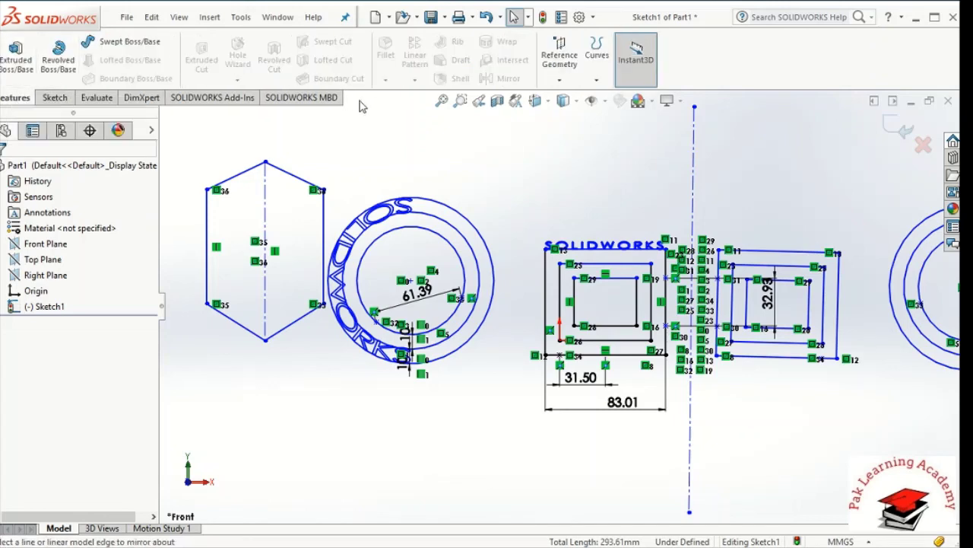
pyautogui.click(14, 61)
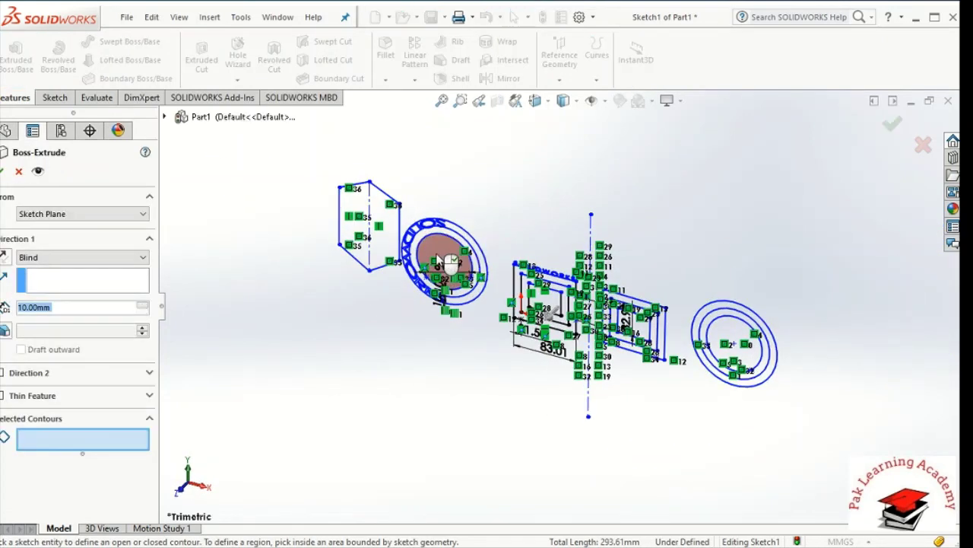
pyautogui.click(417, 239)
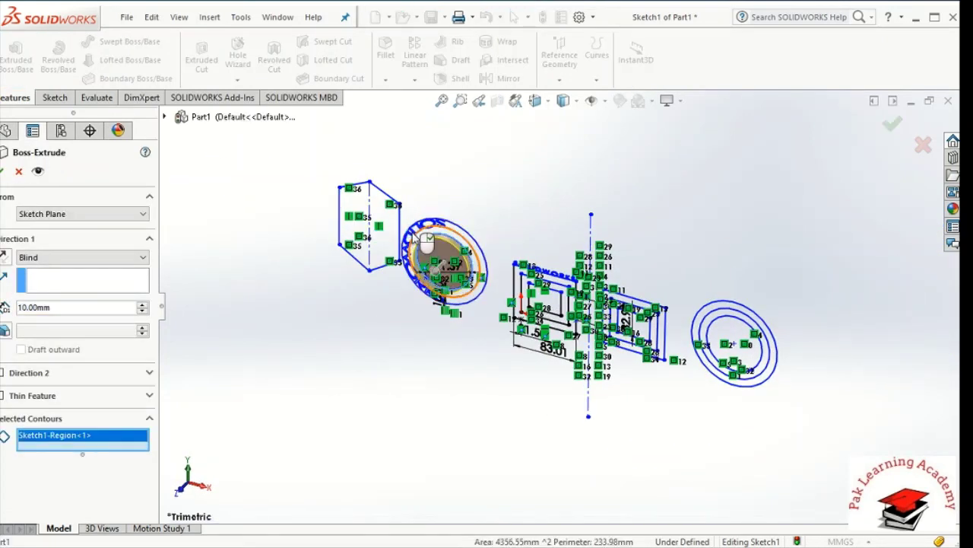
pyautogui.click(414, 236)
pyautogui.click(400, 231)
pyautogui.click(386, 228)
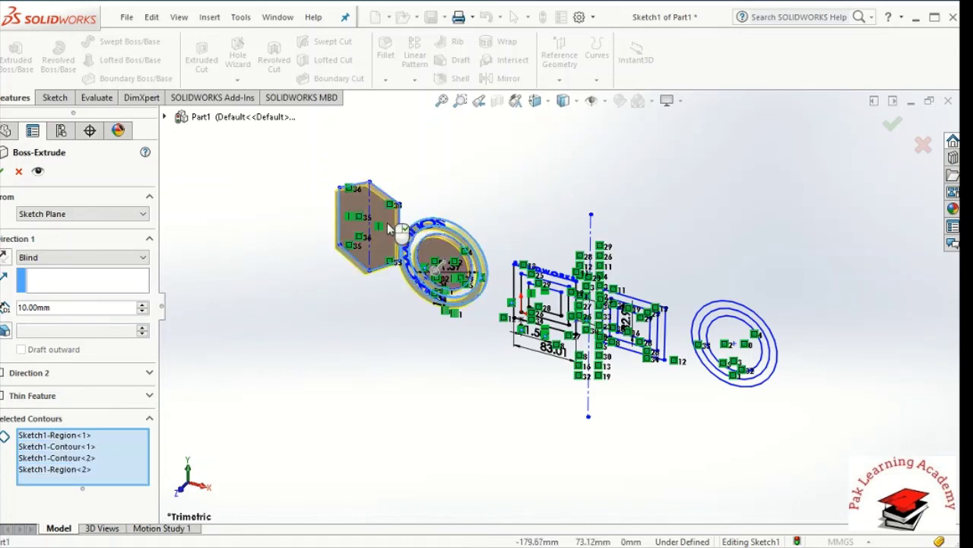
# - Add the innermost mirrored rectangle, the outermost mirrored circle and the original outer rectangle to the extrusion's selected contours
pyautogui.click(719, 335)
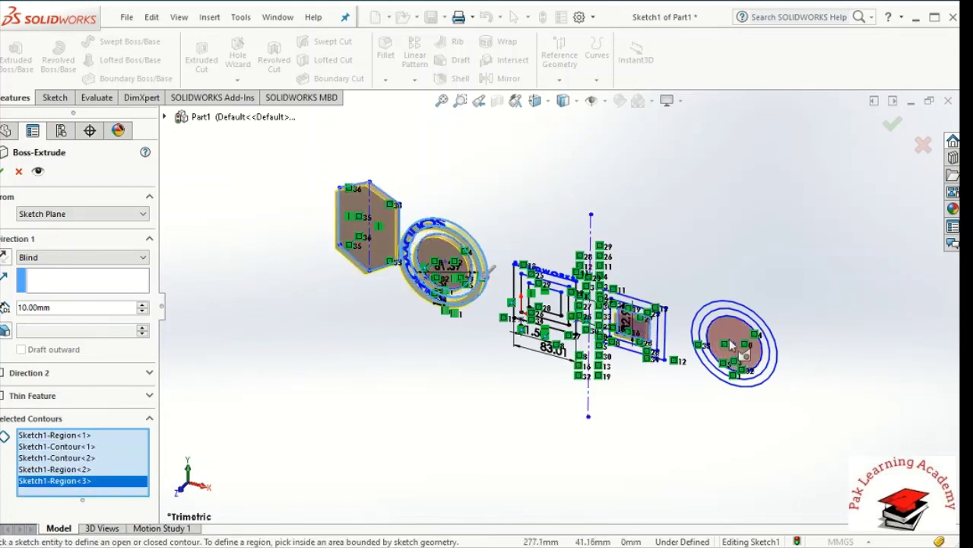
pyautogui.click(776, 365)
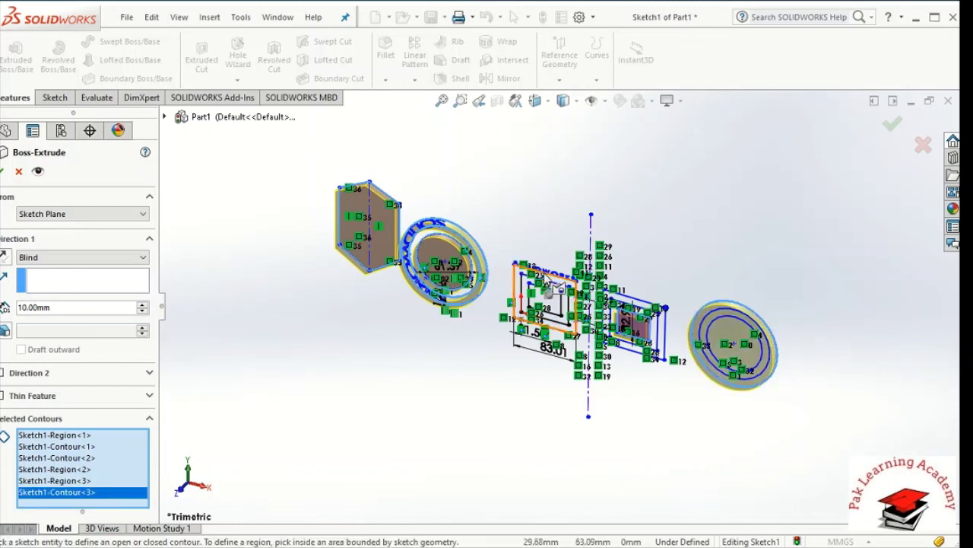
pyautogui.click(557, 288)
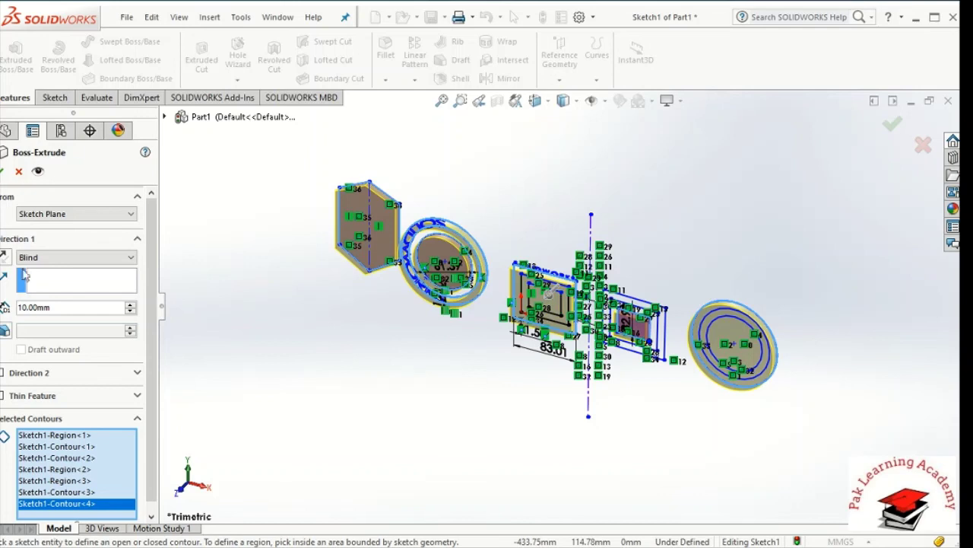
# - Raise the blind extrusion depth to slightly over 70 mm, create the solid bodies and view them from several angles
pyautogui.click(130, 308)
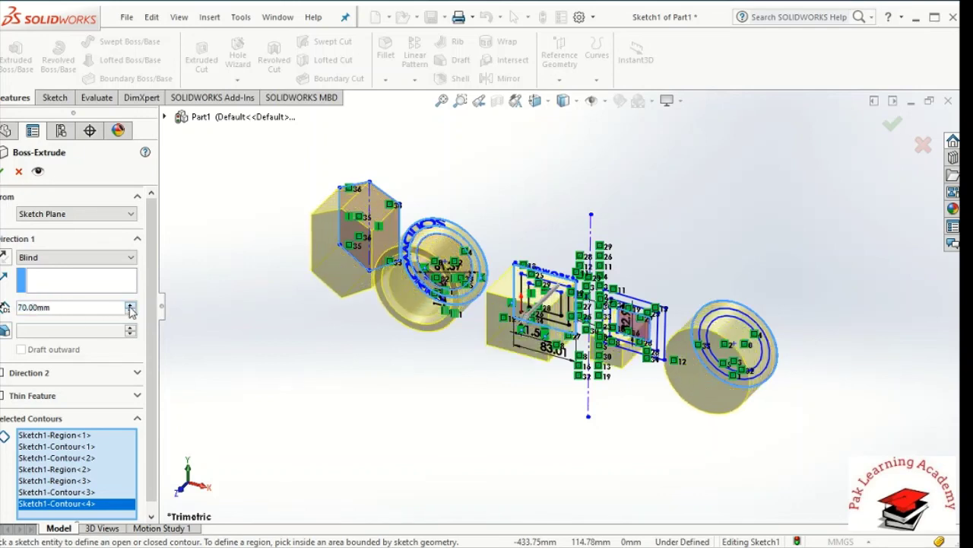
pyautogui.click(3, 172)
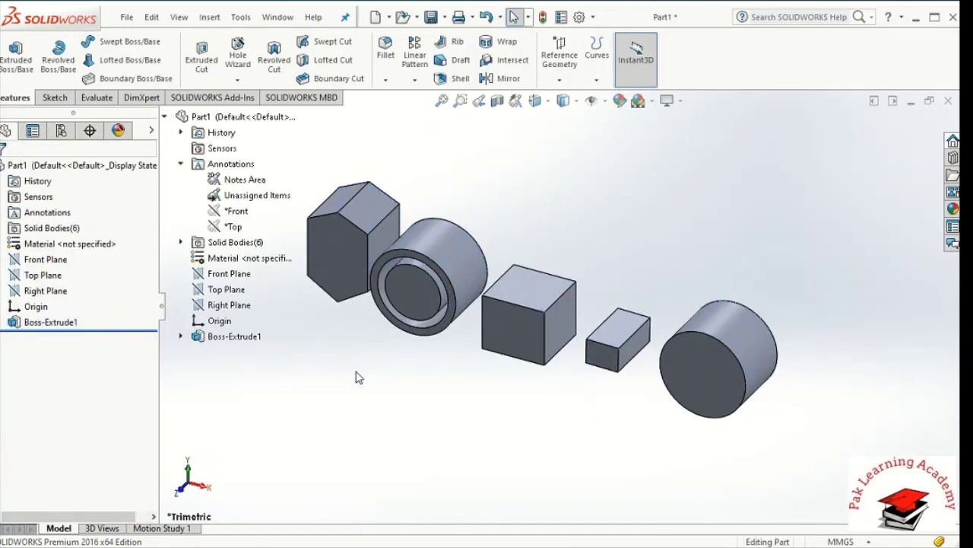
pyautogui.moveTo(356, 372); pyautogui.dragTo(356, 372, button='middle')
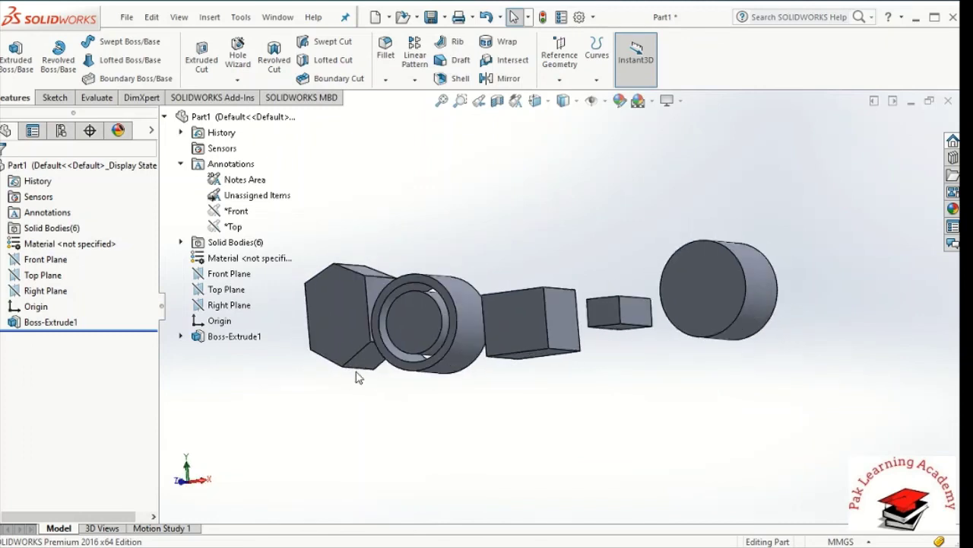
pyautogui.moveTo(536, 165); pyautogui.dragTo(536, 165, button='middle')
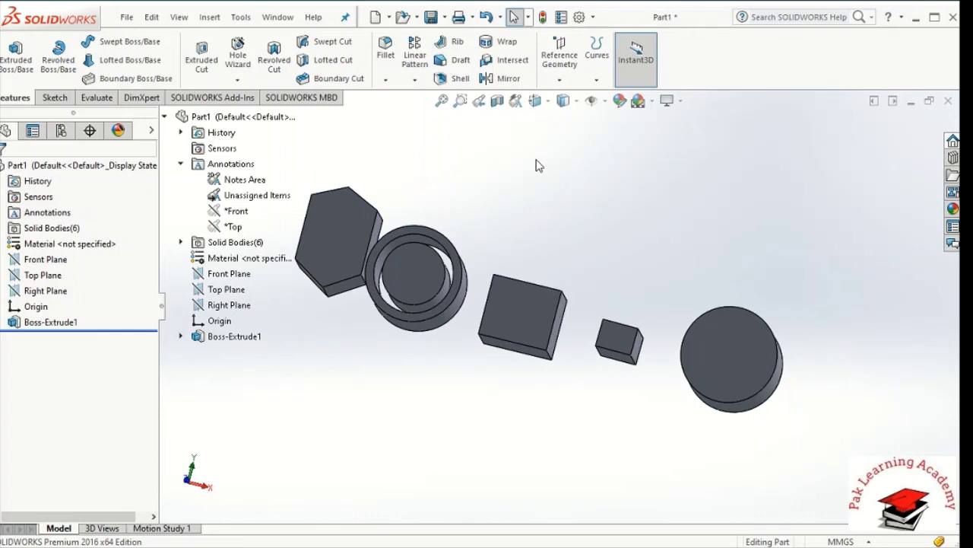